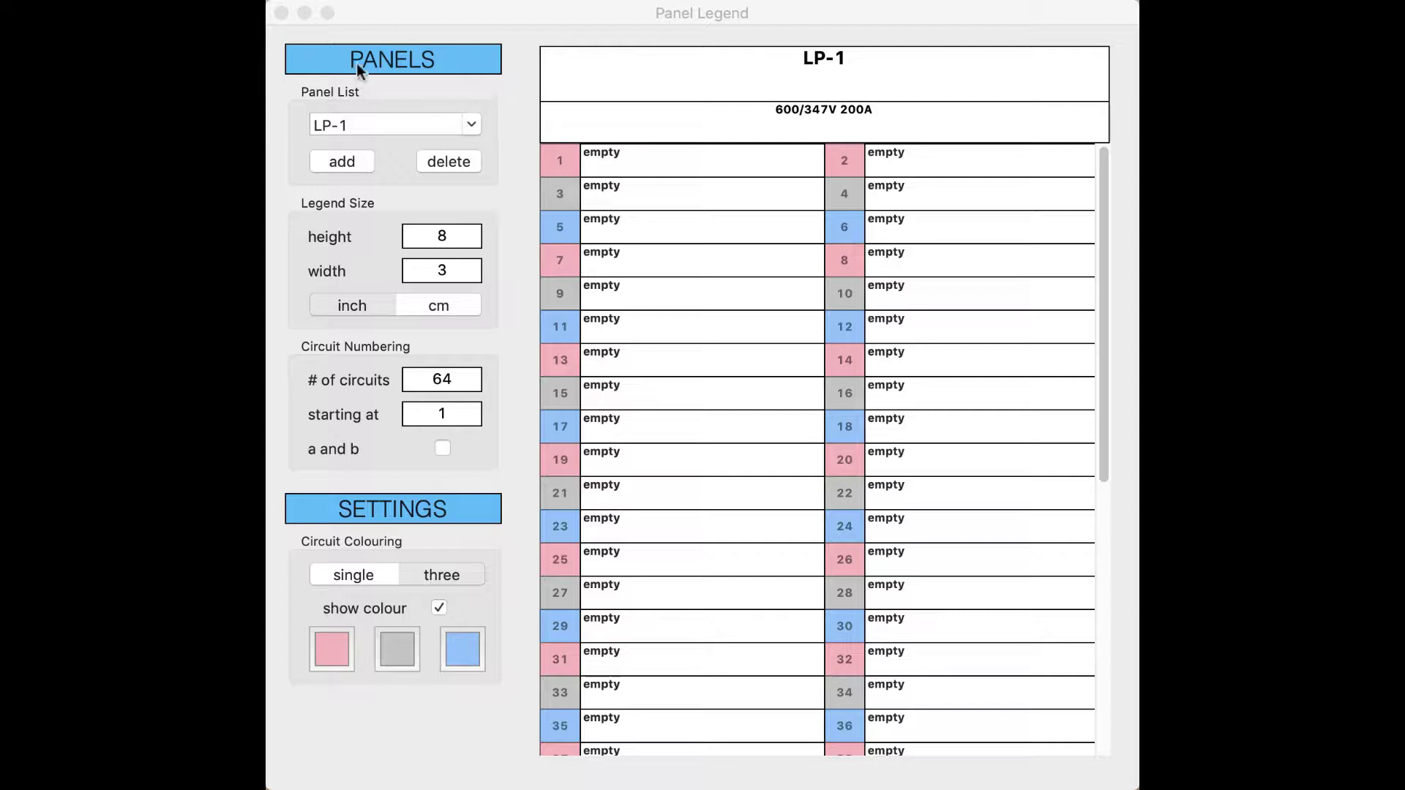
Step: Add a new panel legend (42 empty circuits, 8 × 4 inches) and select its name
{"action": "left_click", "coordinate": [384, 12]}
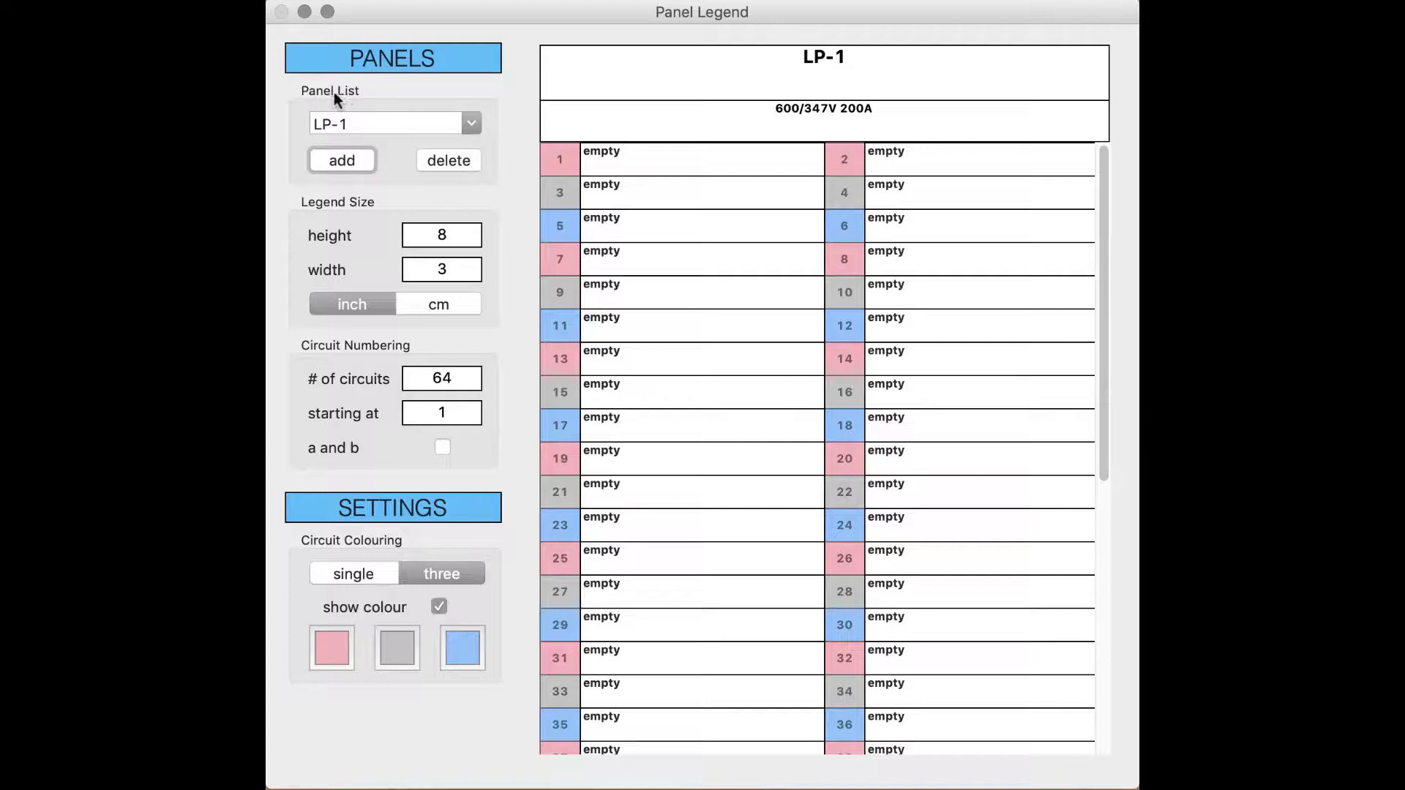
{"action": "left_click", "coordinate": [474, 123]}
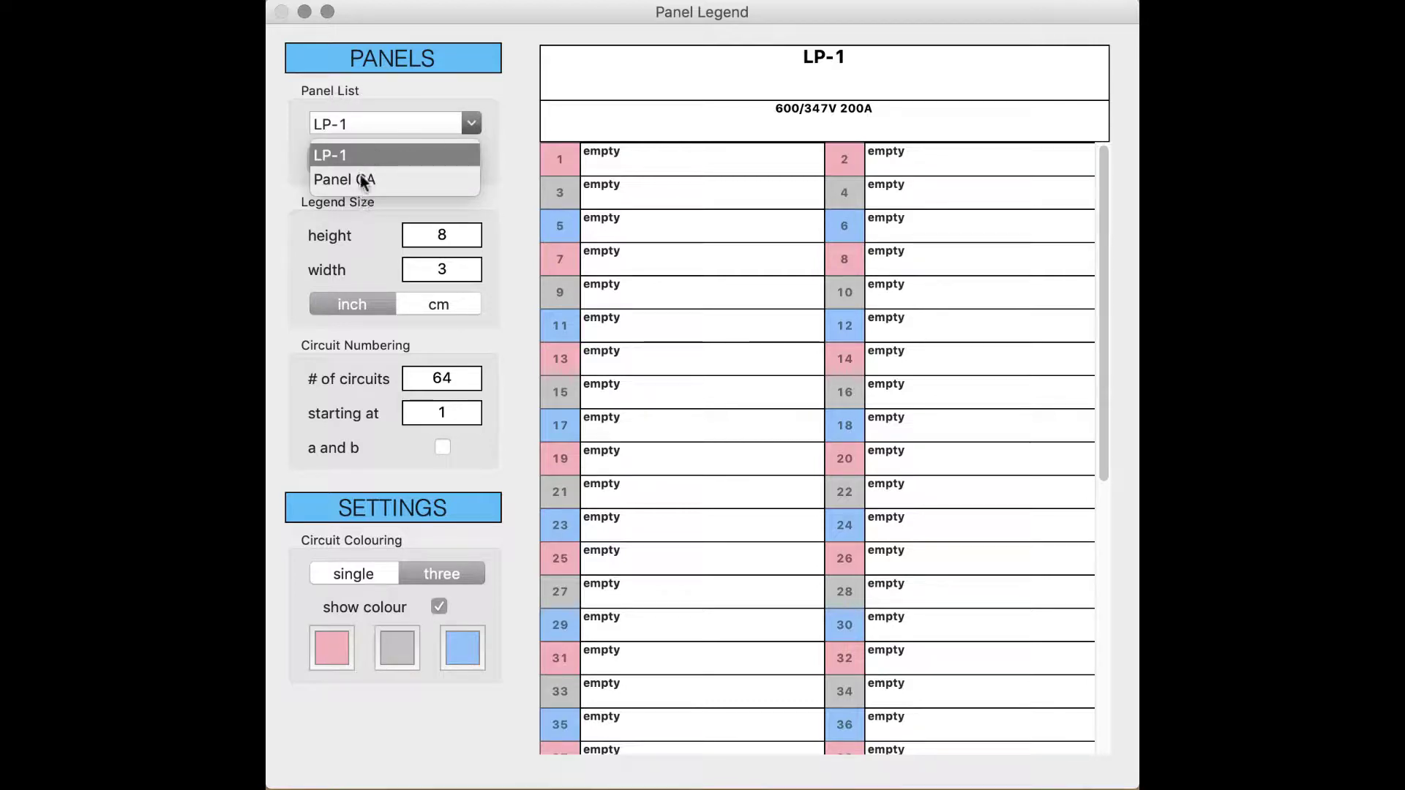
{"action": "left_click", "coordinate": [455, 89]}
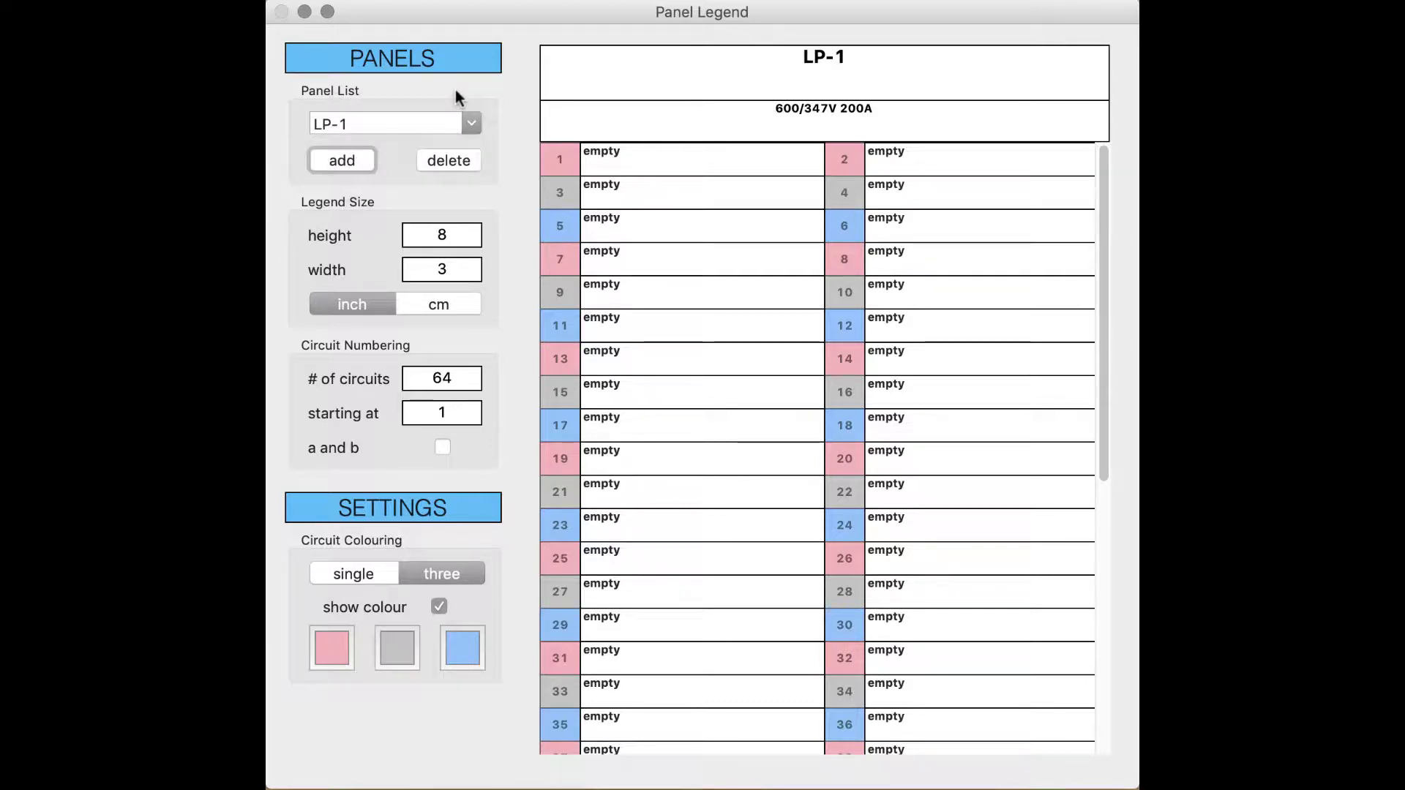
{"action": "left_click", "coordinate": [339, 159]}
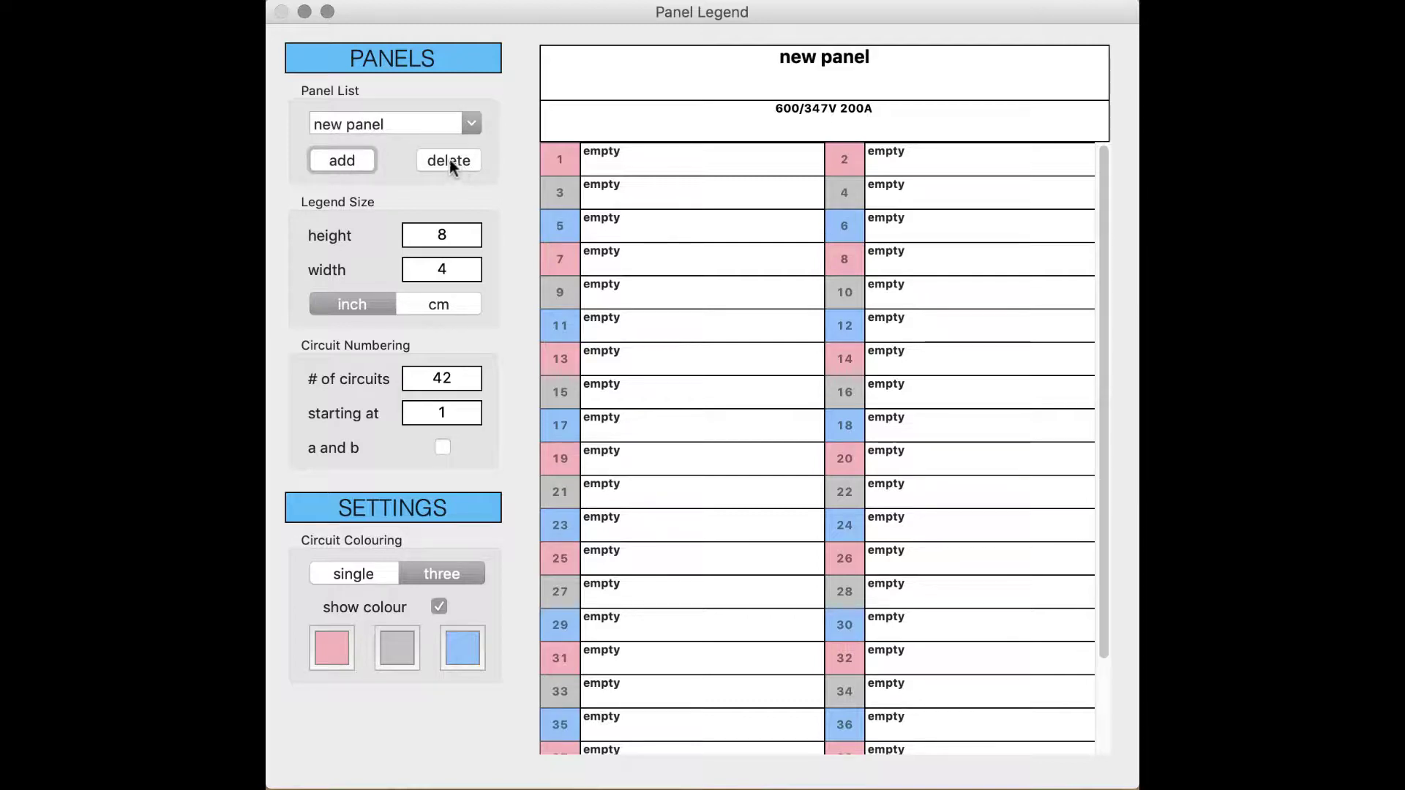
{"action": "left_click", "coordinate": [472, 121]}
{"action": "left_click", "coordinate": [471, 121]}
{"action": "left_click_drag", "start_coordinate": [417, 123], "coordinate": [305, 127]}
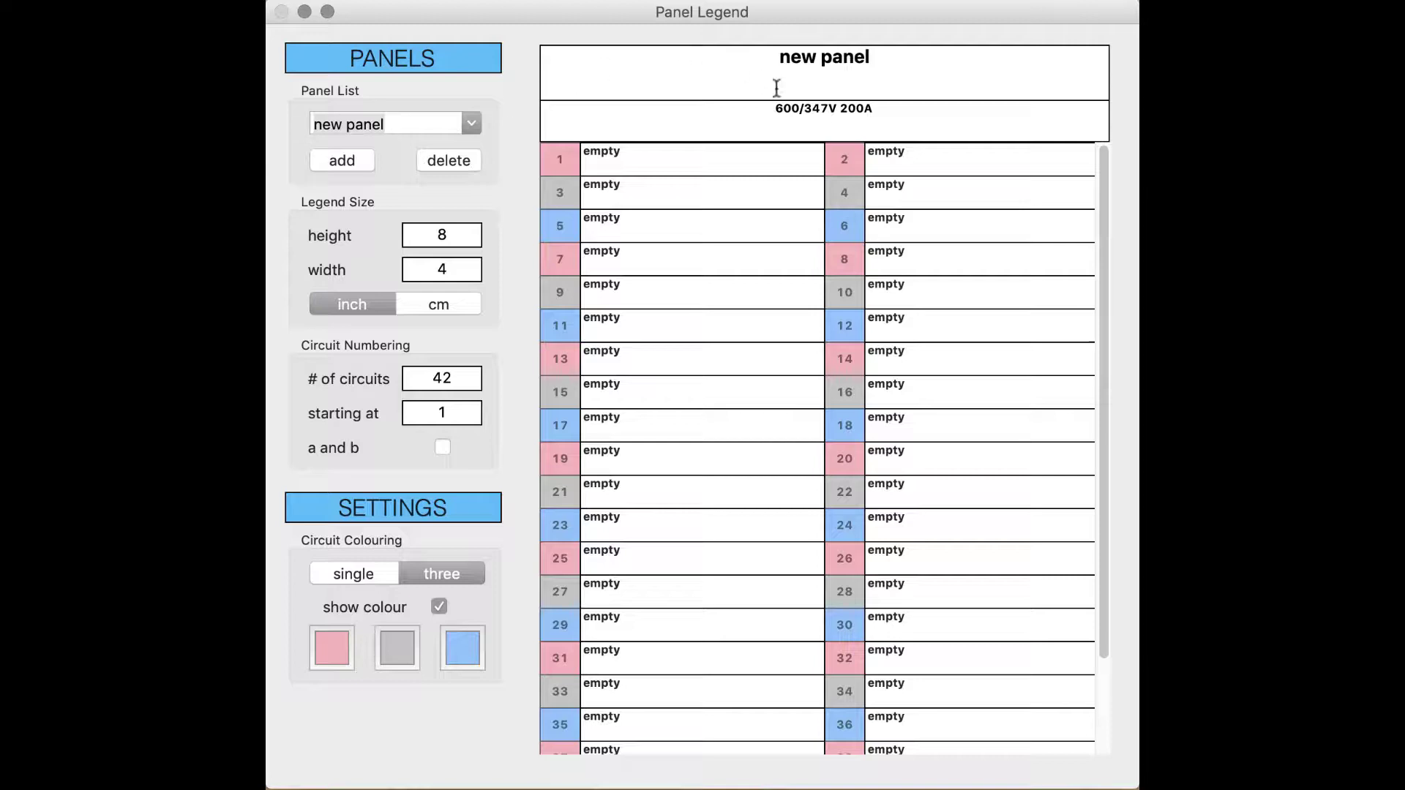
Step: Replace the legend title 'new panel' with 'Equitable Insurance'
{"action": "left_click_drag", "start_coordinate": [876, 57], "coordinate": [775, 56]}
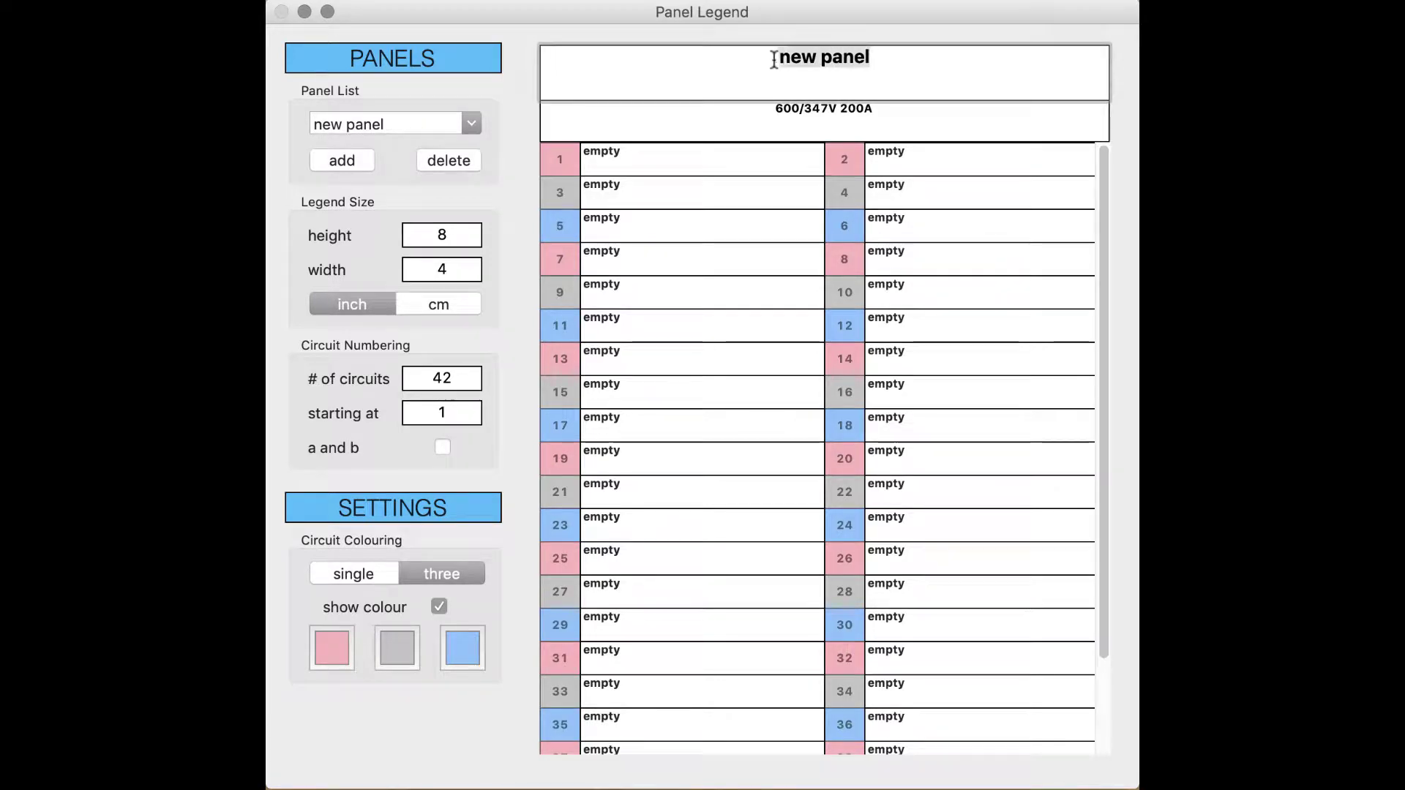
{"action": "type", "text": "Equi"}
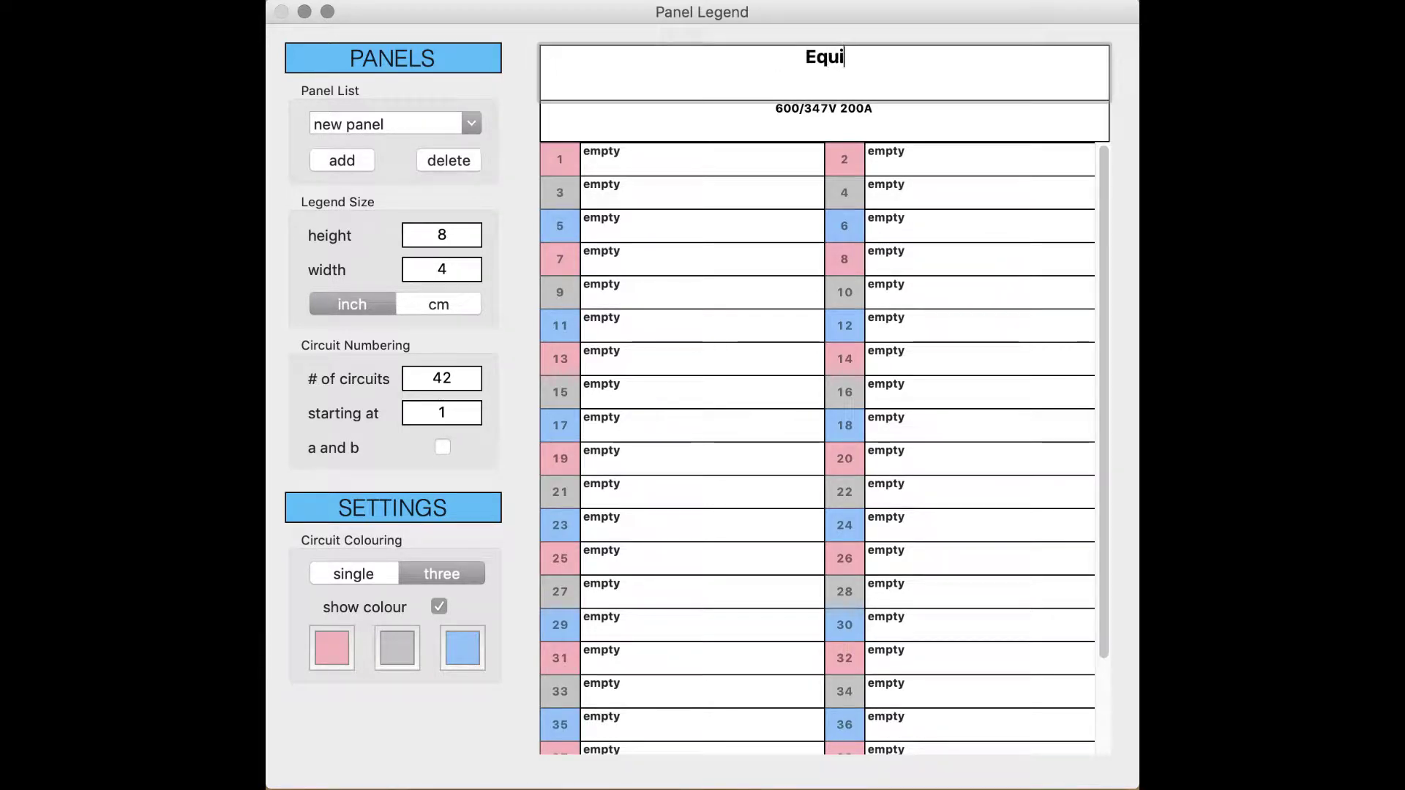
{"action": "type", "text": "table "}
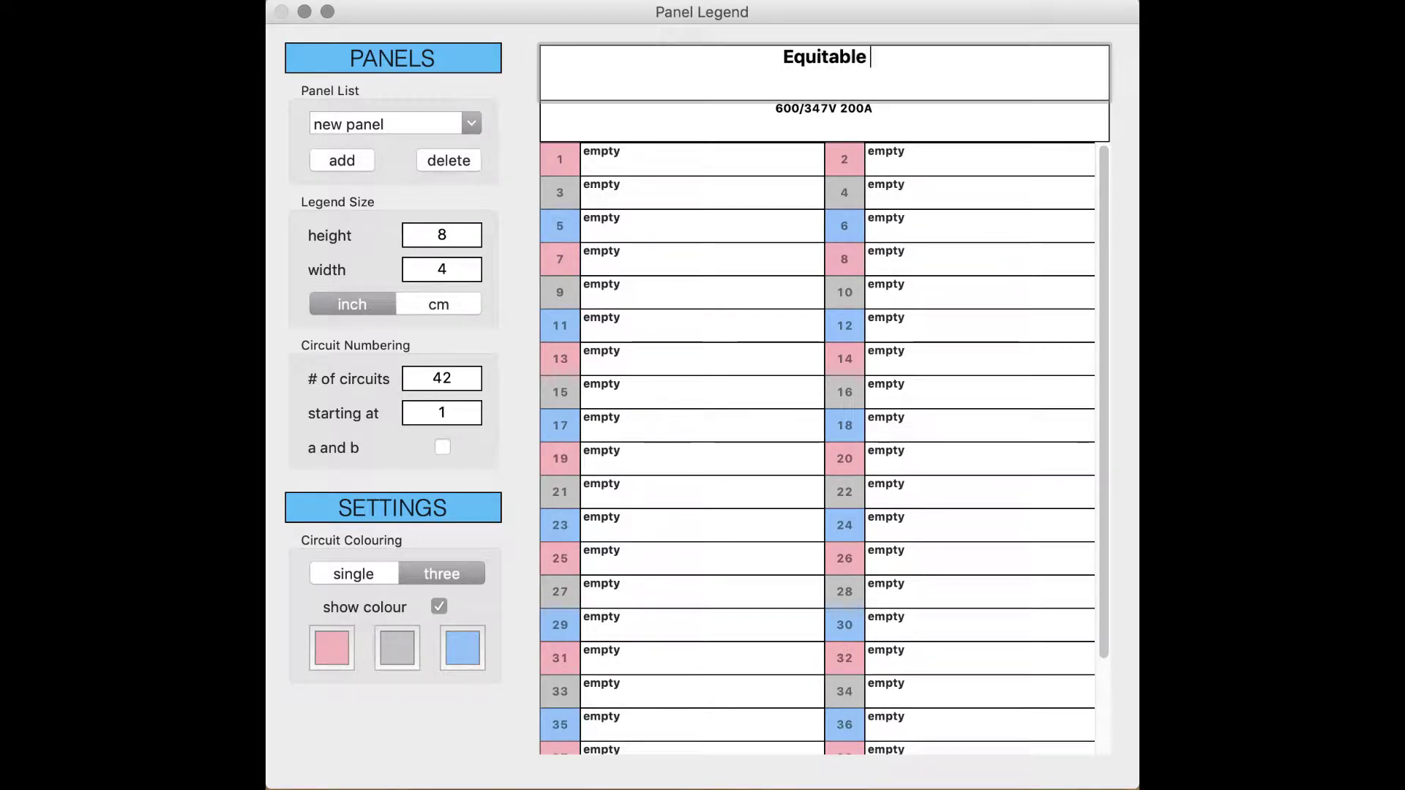
{"action": "type", "text": "Insurance"}
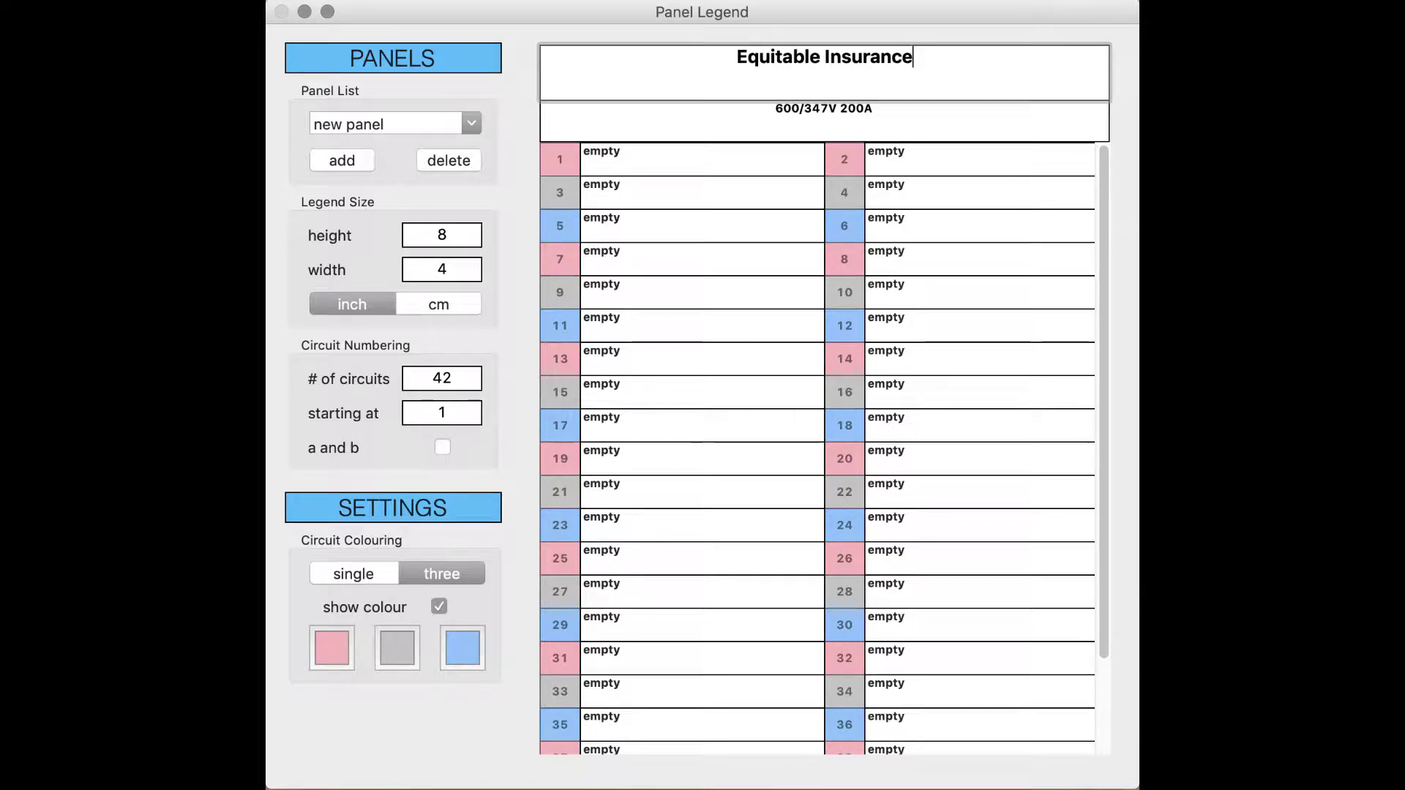
{"action": "key", "text": "Return"}
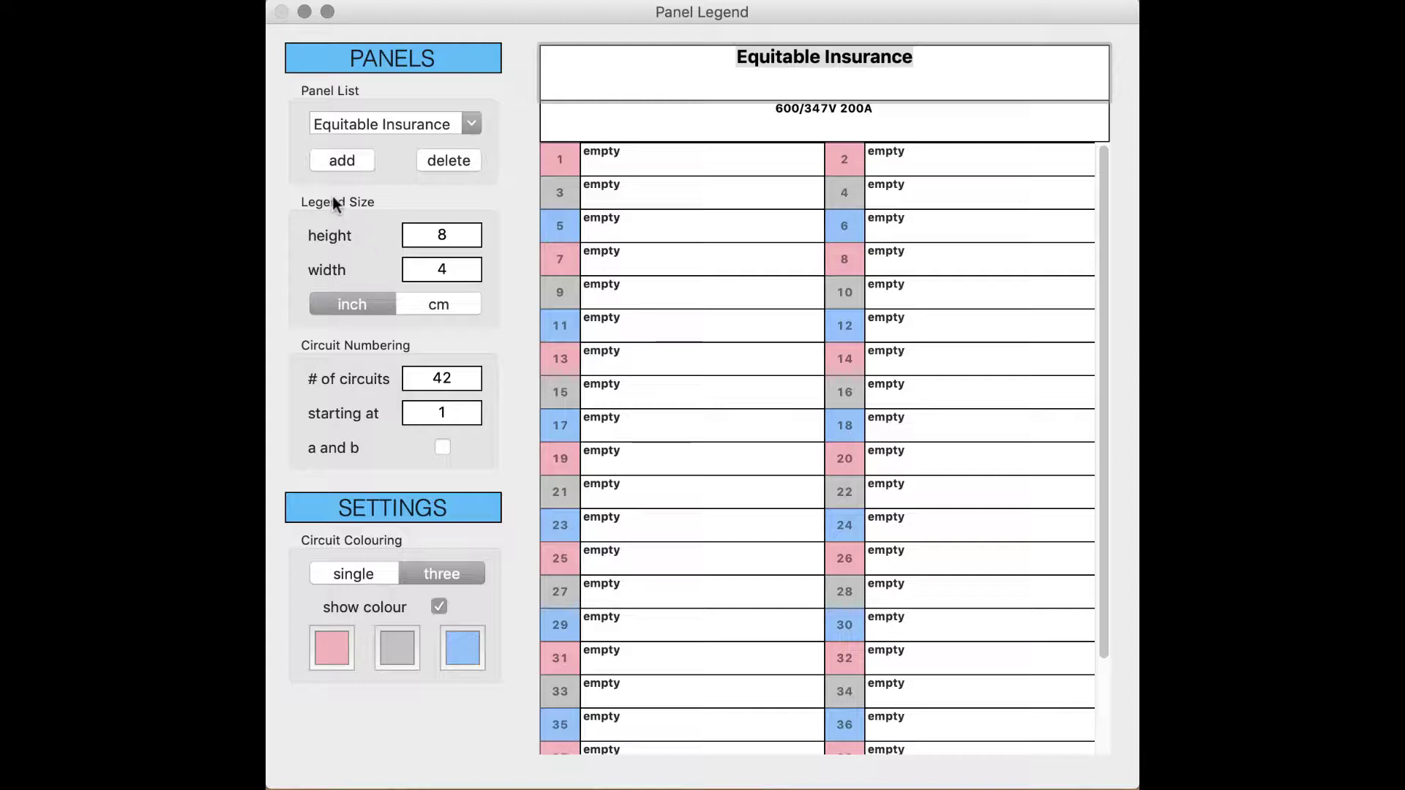
{"action": "left_click", "coordinate": [440, 302]}
Step: Enter a legend height of 9 inches and a width of 4.25 inches
{"action": "left_click", "coordinate": [361, 302]}
{"action": "left_click", "coordinate": [439, 236]}
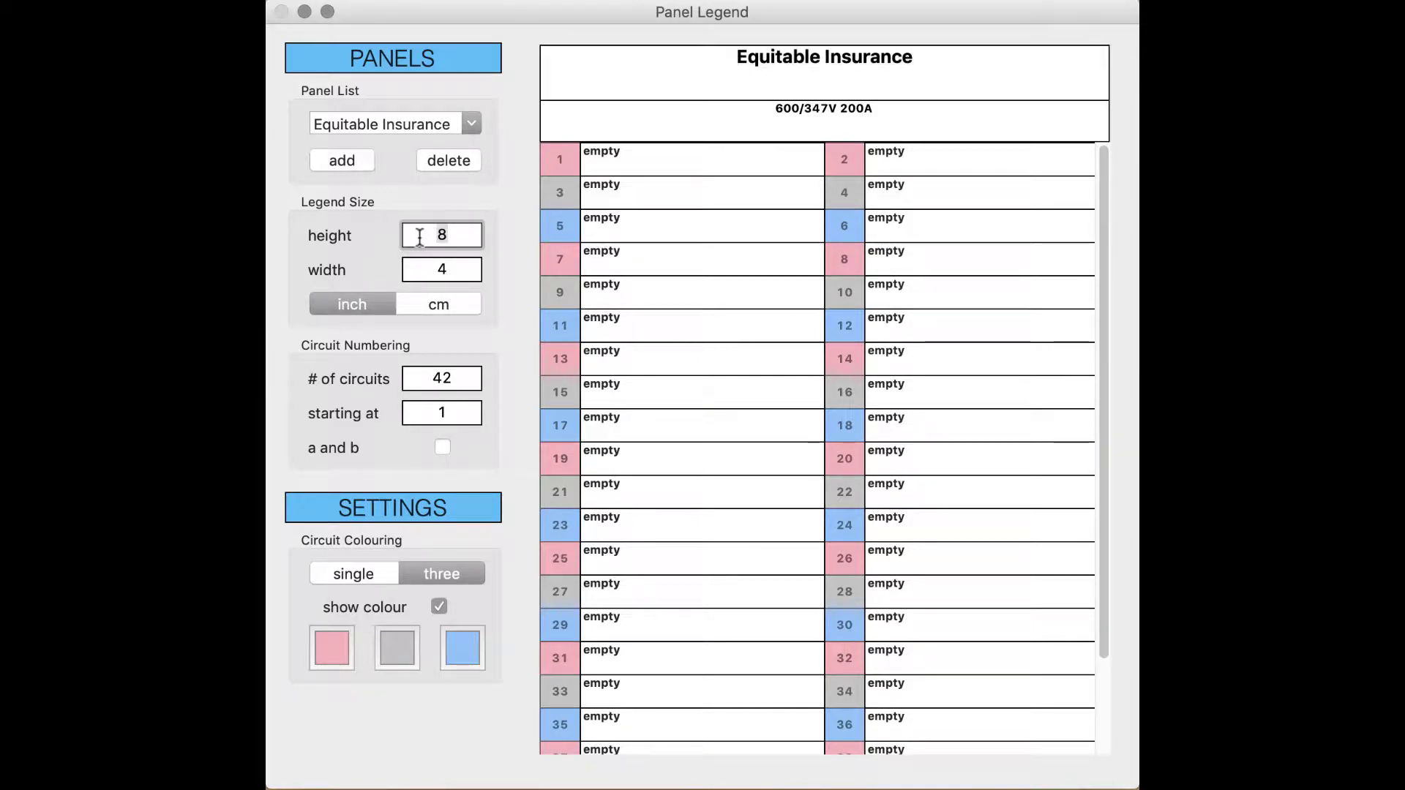
{"action": "type", "text": "12"}
{"action": "key", "text": "BackSpace"}
{"action": "key", "text": "BackSpace"}
{"action": "type", "text": "8"}
{"action": "key", "text": "BackSpace"}
{"action": "type", "text": "9"}
{"action": "key", "text": "Tab"}
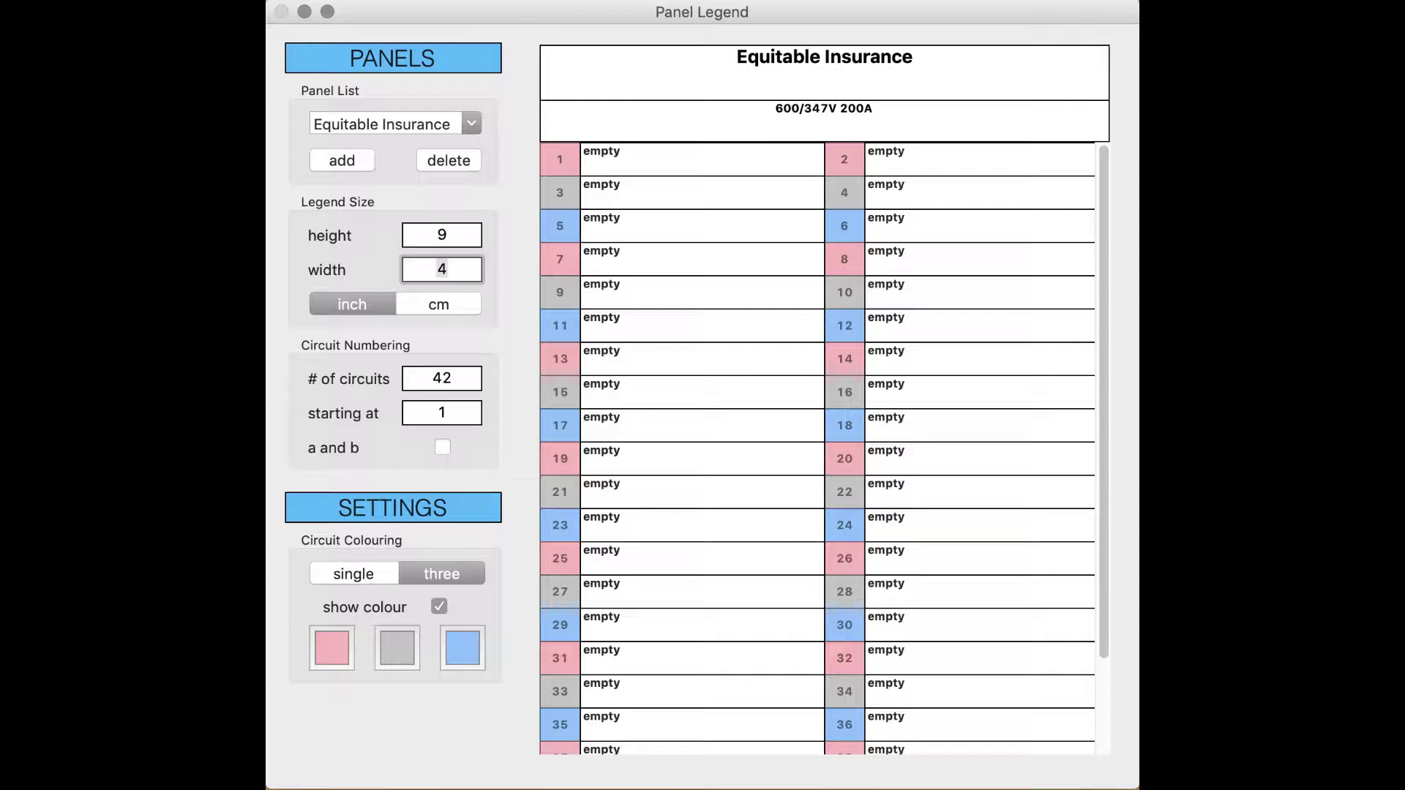
{"action": "type", "text": "4.25"}
{"action": "key", "text": "Return"}
{"action": "left_click", "coordinate": [649, 627]}
{"action": "scroll", "coordinate": [649, 516], "scroll_direction": "down", "scroll_amount": 5}
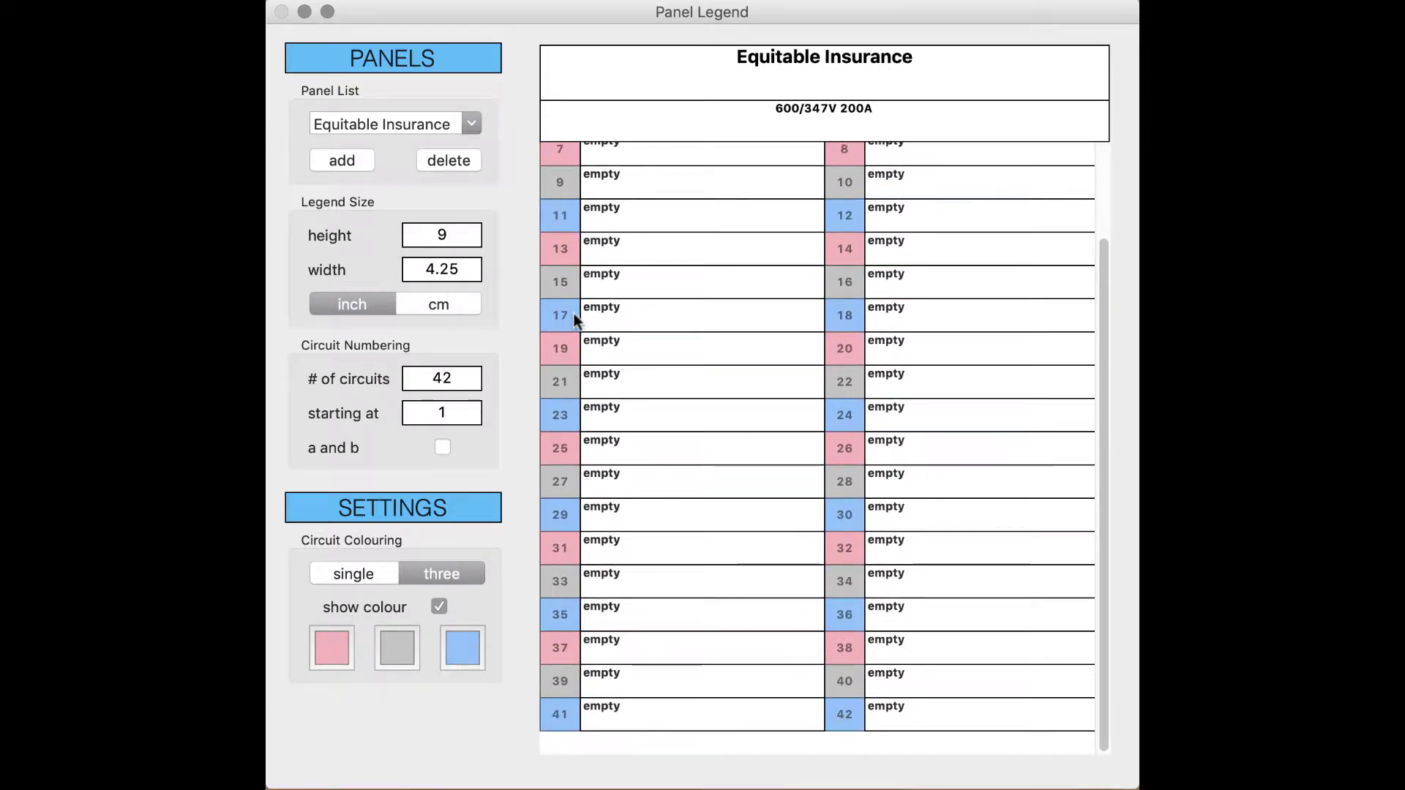
{"action": "left_click", "coordinate": [453, 376]}
{"action": "left_click_drag", "start_coordinate": [453, 376], "coordinate": [428, 379]}
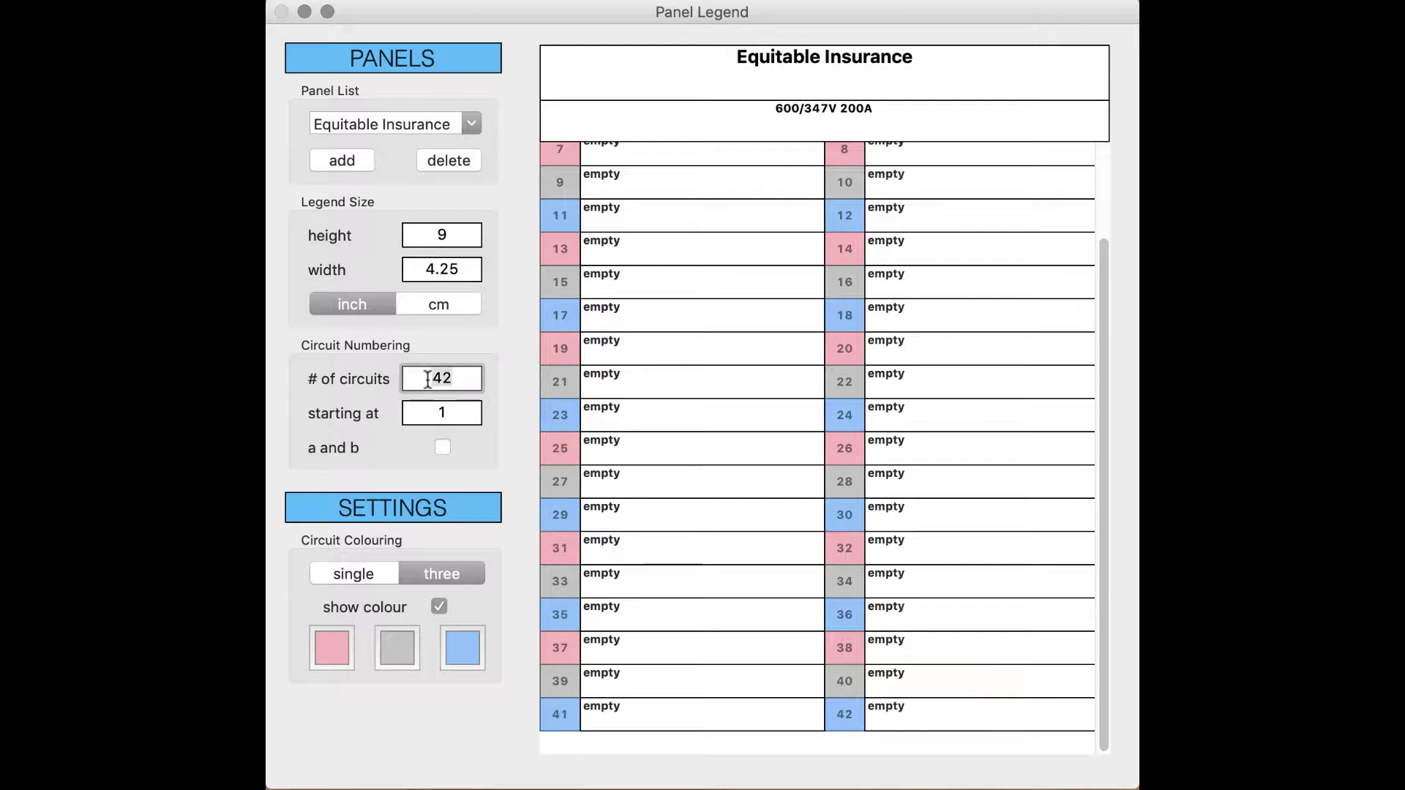
{"action": "type", "text": "84"}
{"action": "key", "text": "Return"}
{"action": "scroll", "coordinate": [736, 292], "scroll_direction": "up", "scroll_amount": 10}
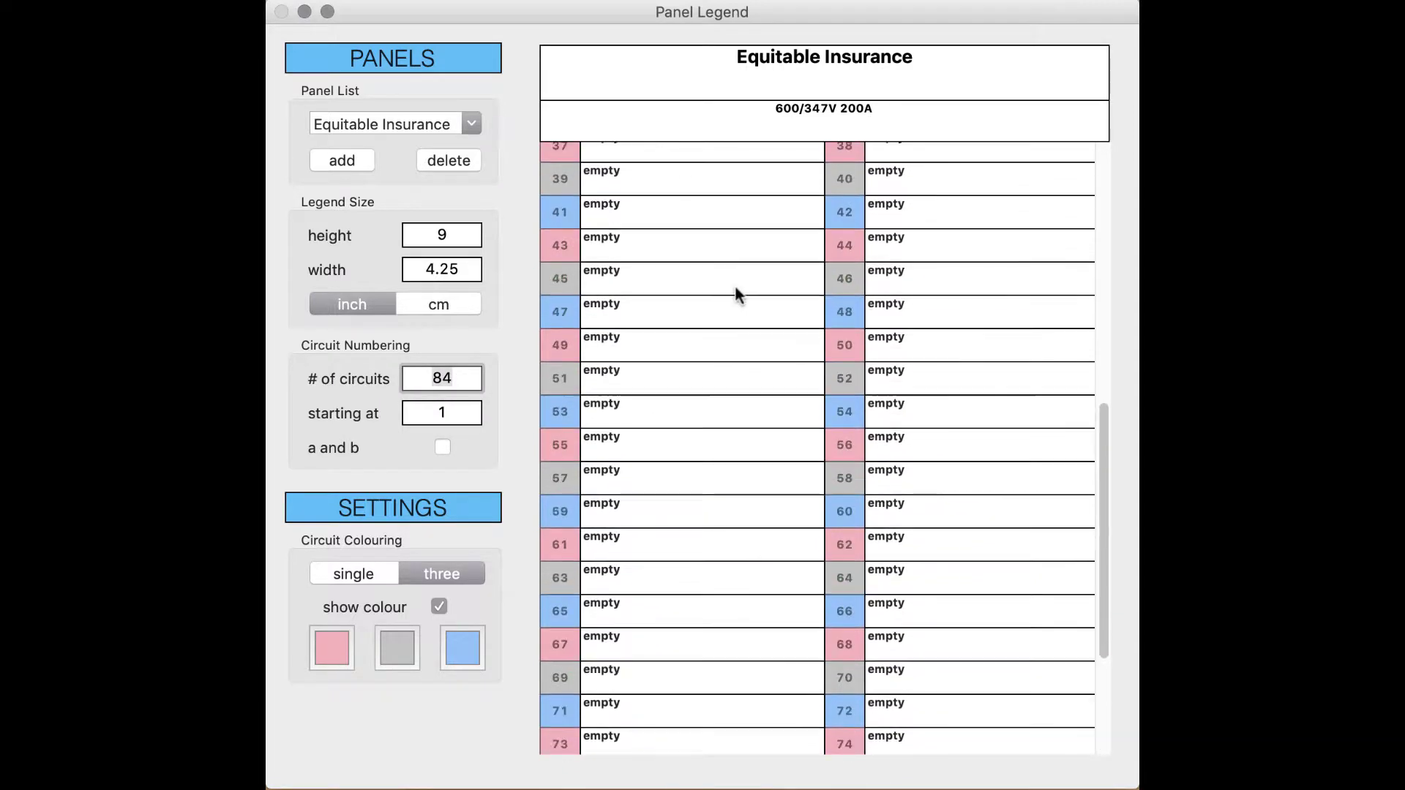
{"action": "scroll", "coordinate": [735, 285], "scroll_direction": "up", "scroll_amount": 3}
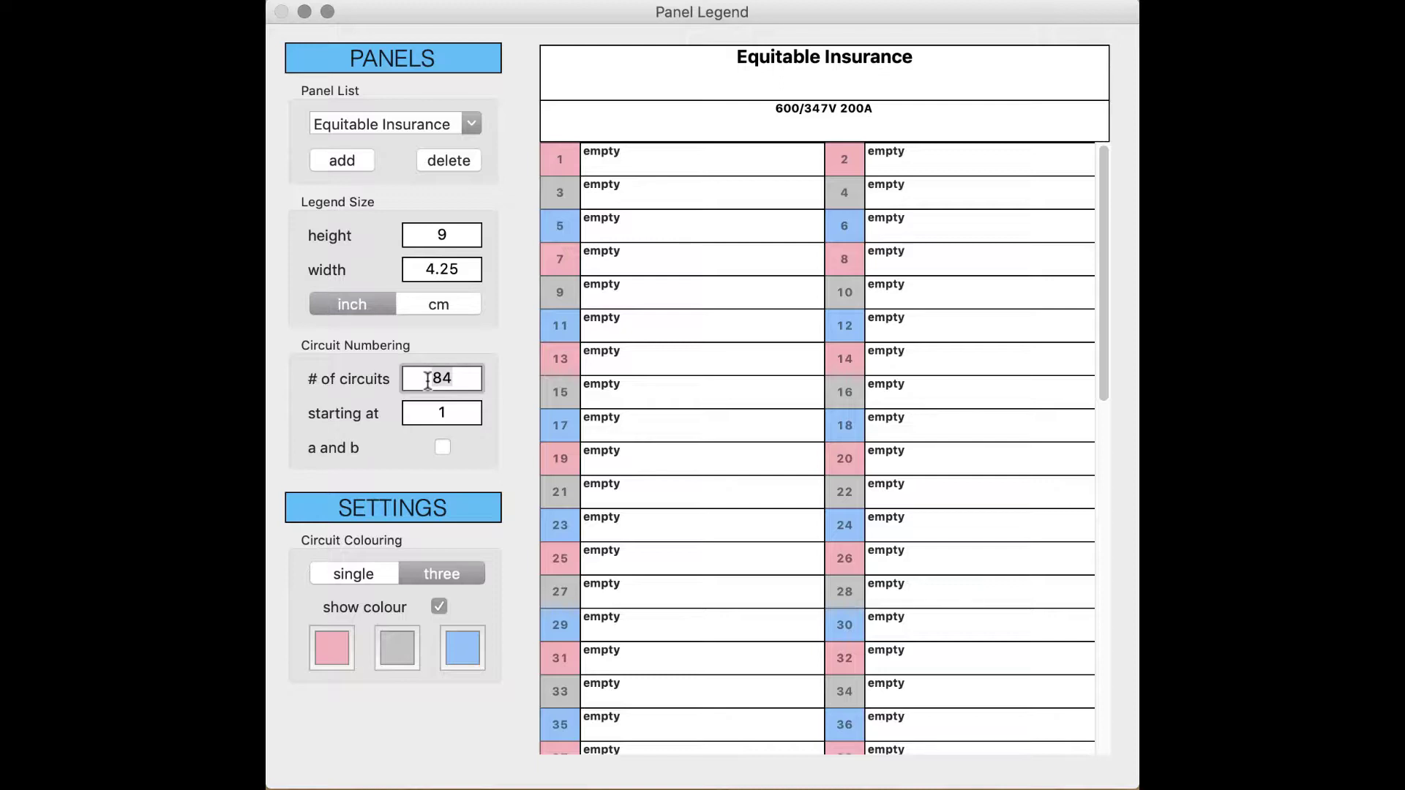
{"action": "double_click", "coordinate": [428, 381]}
{"action": "type", "text": "42"}
{"action": "key", "text": "Return"}
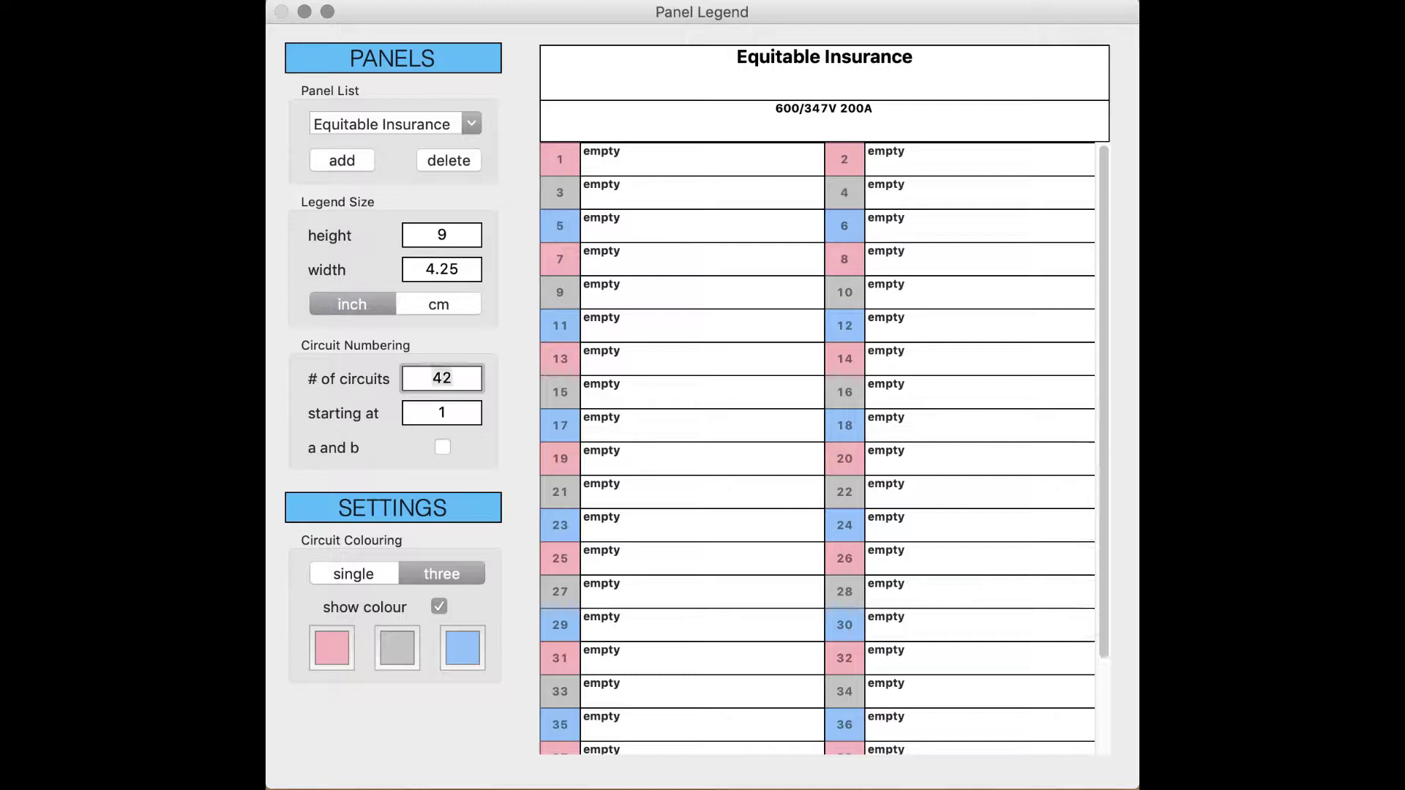
{"action": "left_click", "coordinate": [461, 413]}
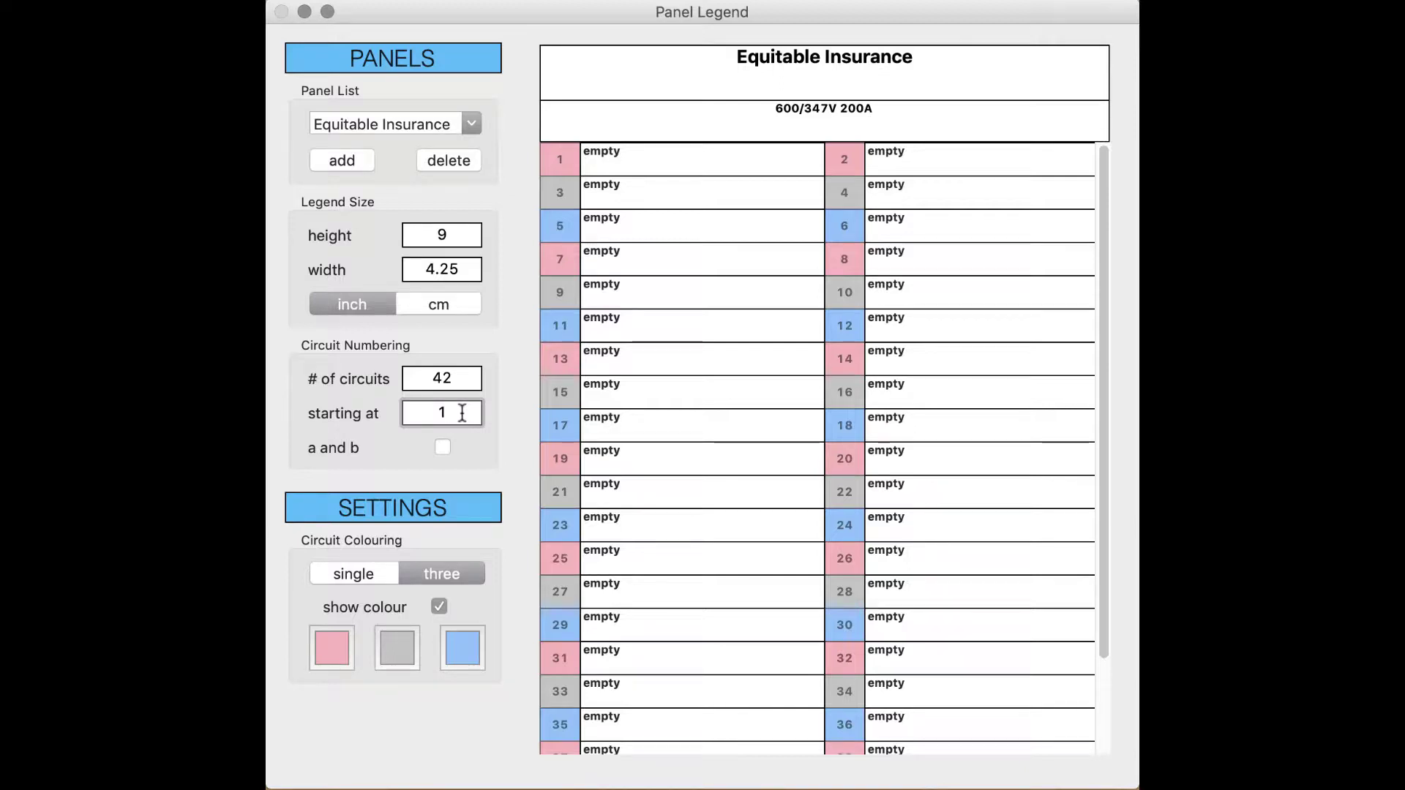
{"action": "key", "text": "BackSpace"}
{"action": "type", "text": "43"}
{"action": "key", "text": "Return"}
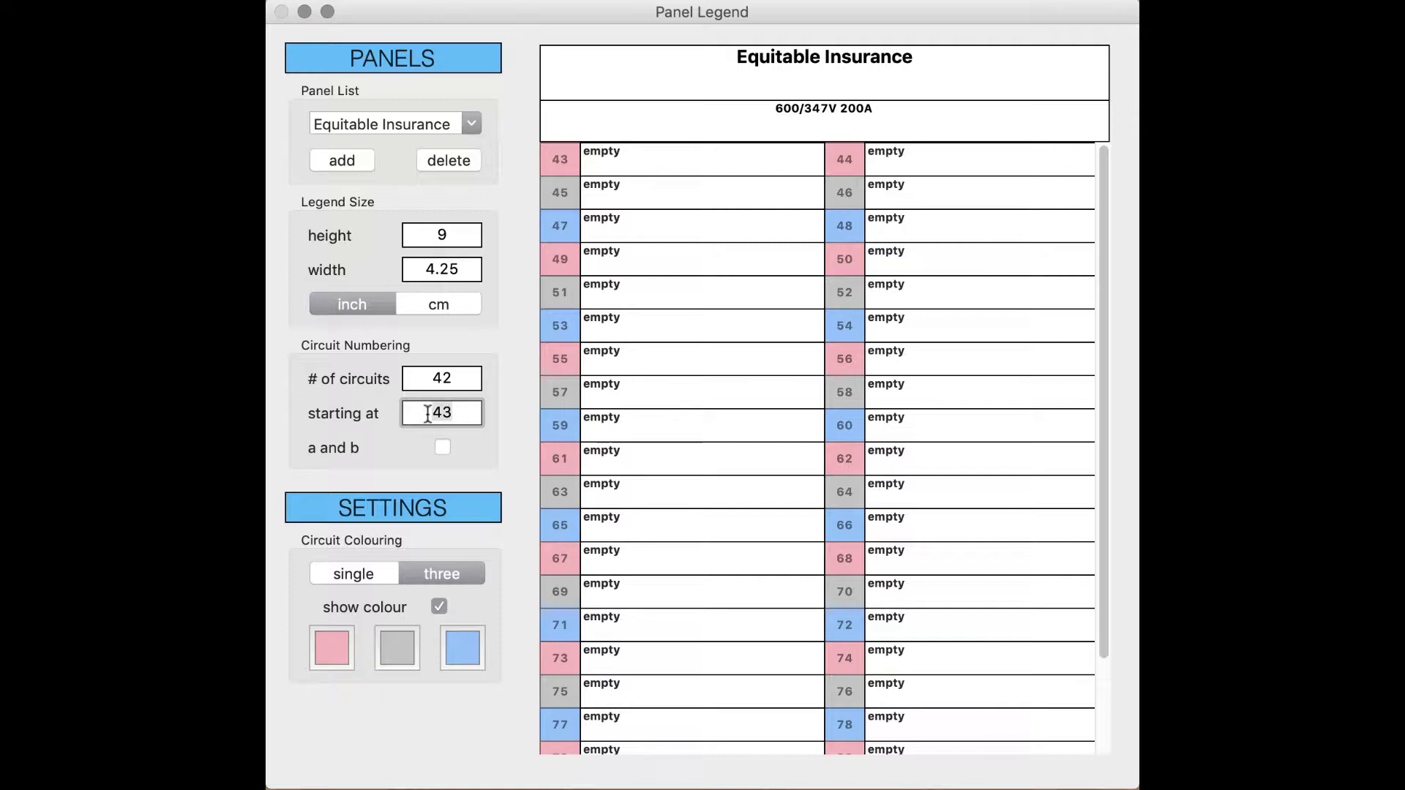
{"action": "type", "text": "1"}
{"action": "key", "text": "Return"}
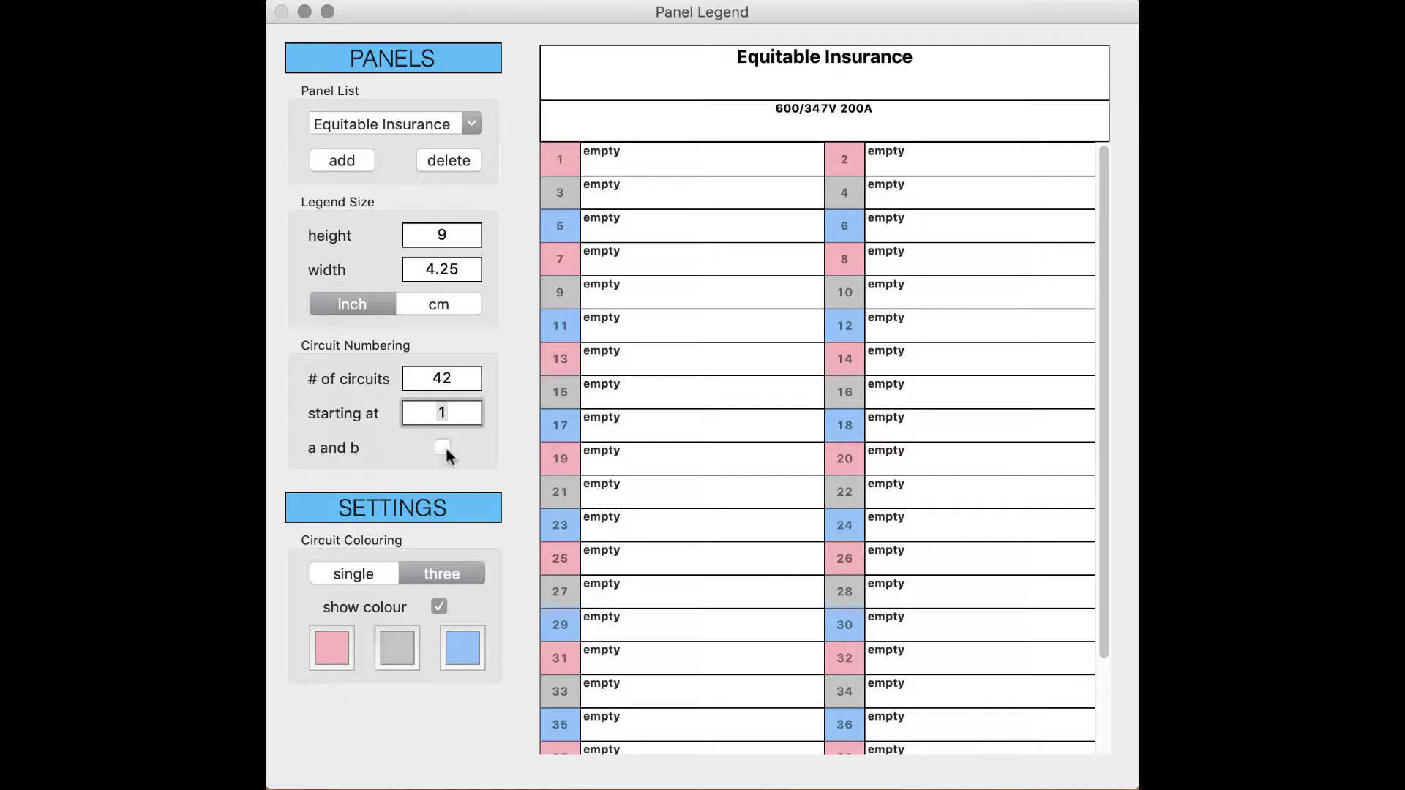
{"action": "left_click", "coordinate": [441, 445]}
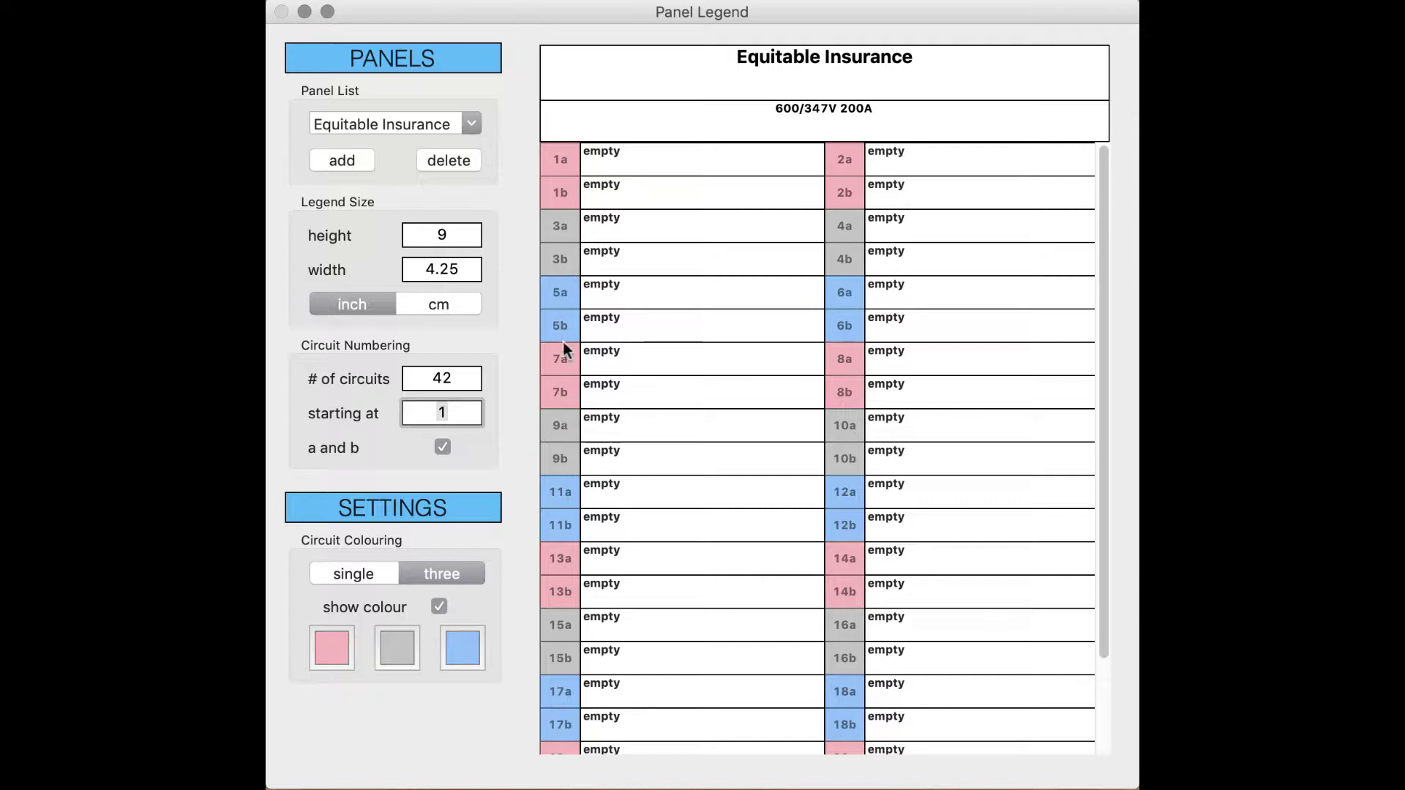
{"action": "left_click", "coordinate": [442, 446]}
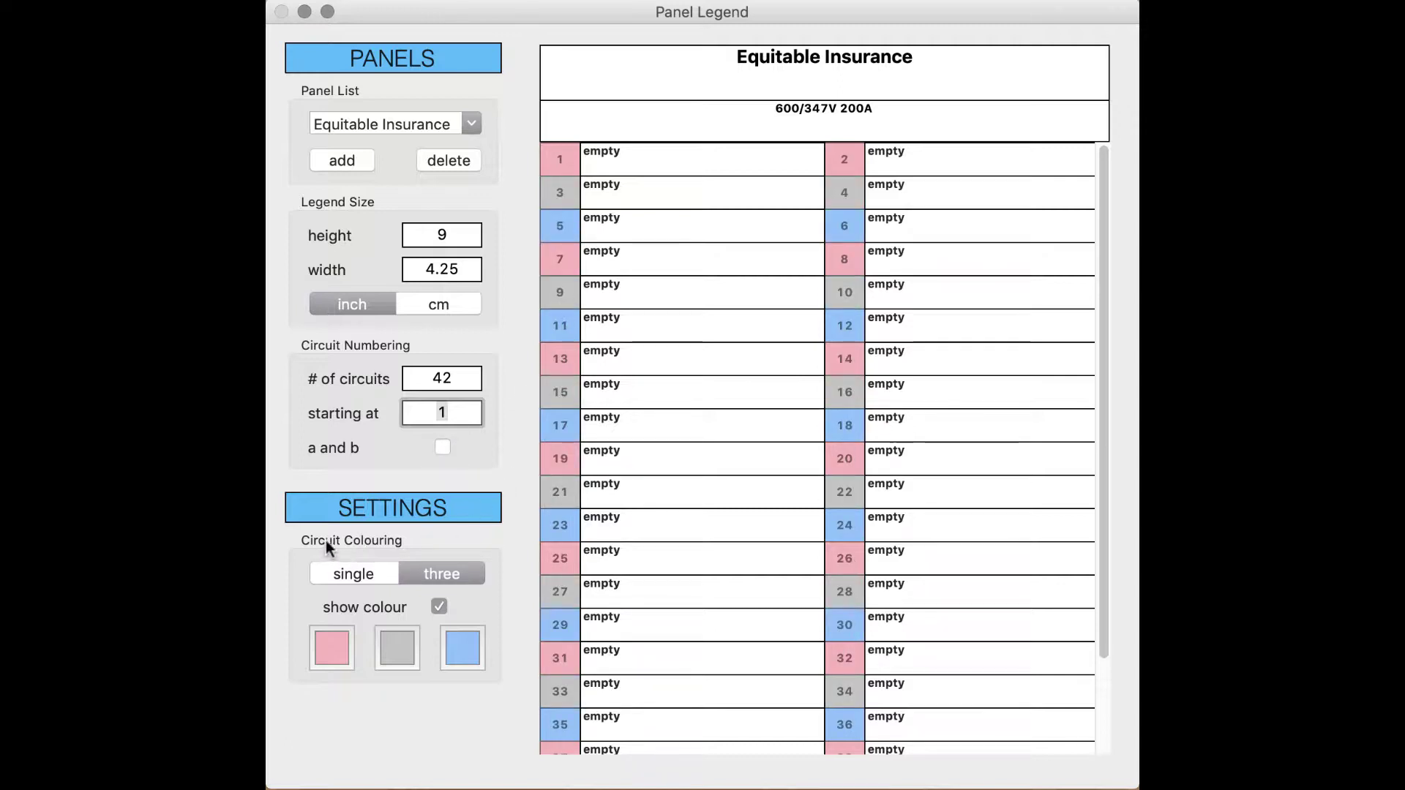
{"action": "left_click", "coordinate": [439, 606]}
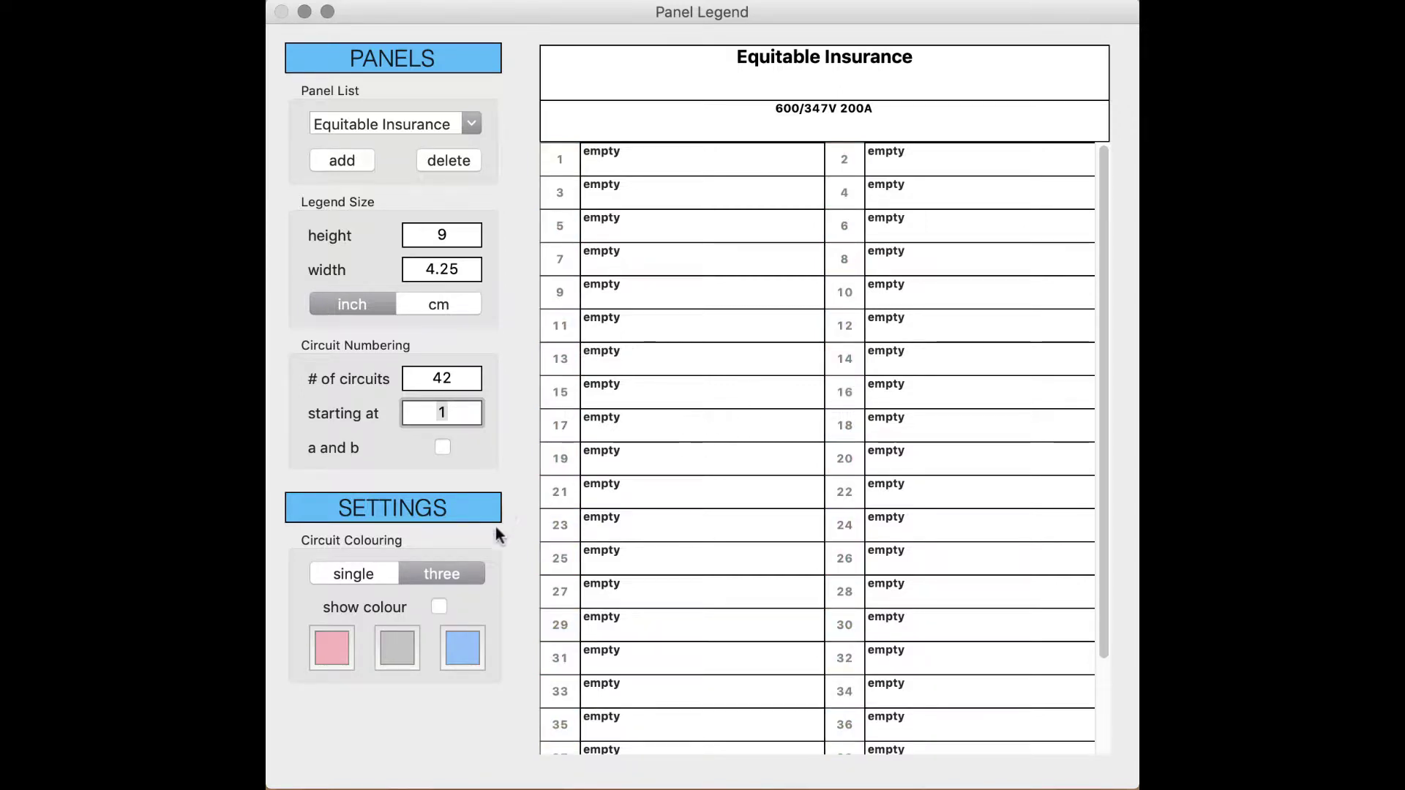
{"action": "left_click", "coordinate": [439, 605]}
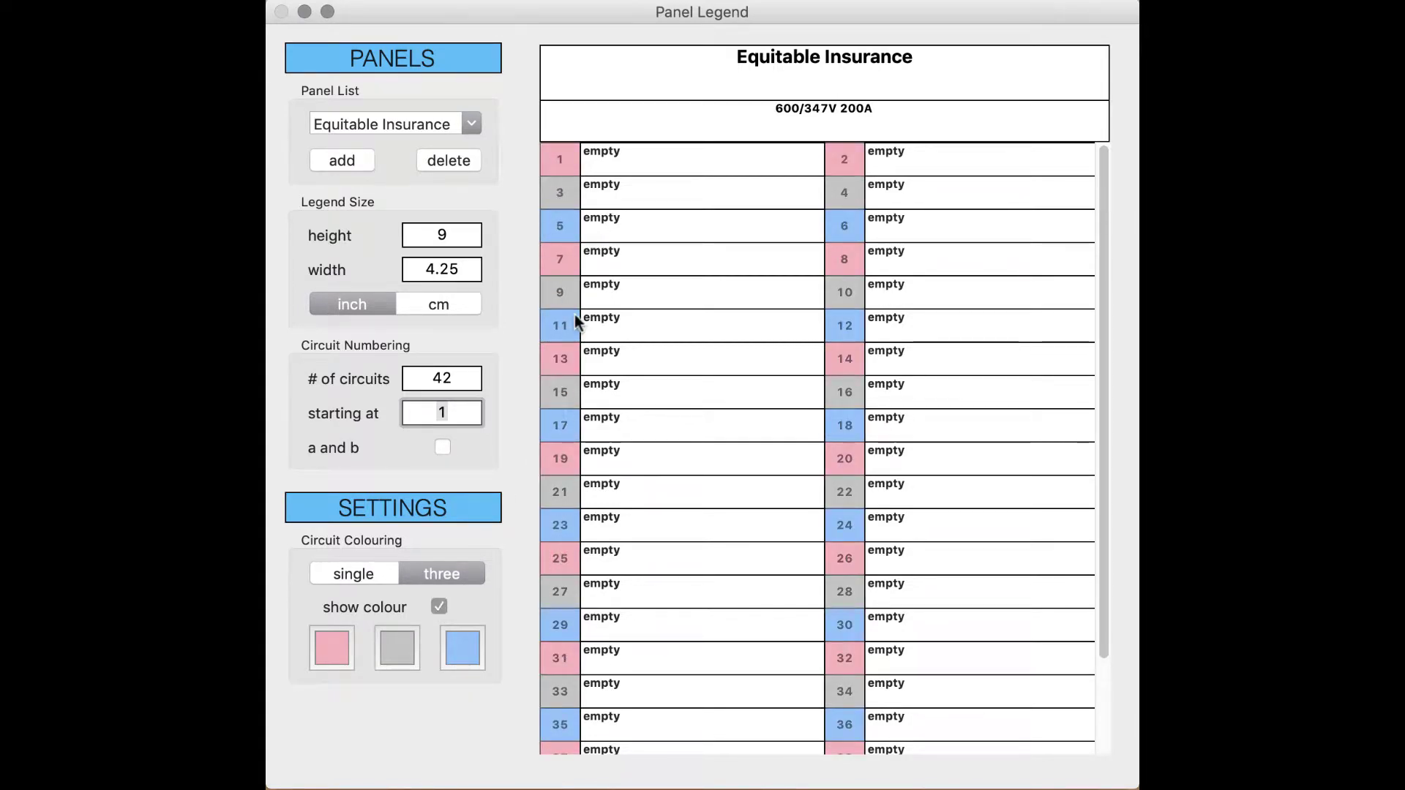
{"action": "left_click", "coordinate": [354, 574]}
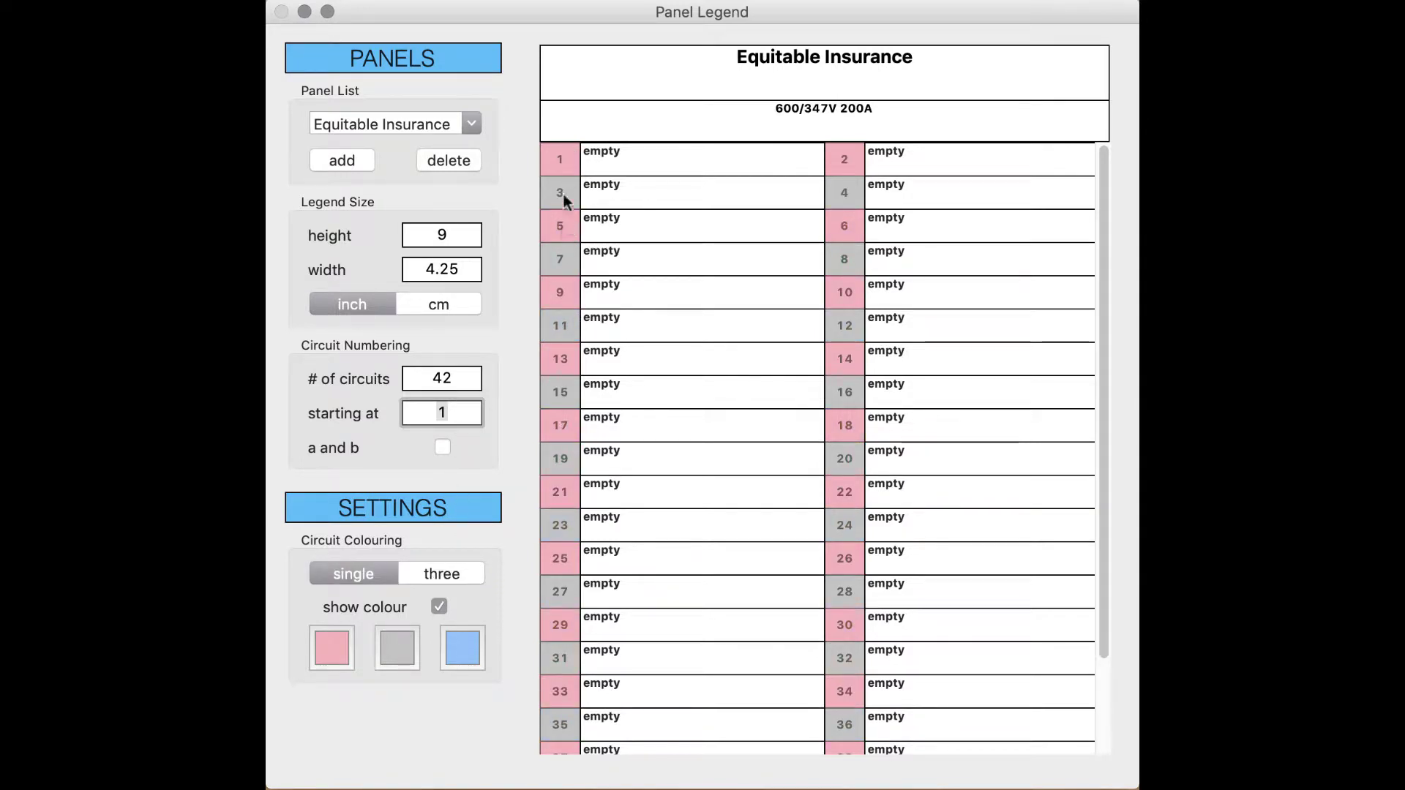
{"action": "left_click", "coordinate": [442, 566]}
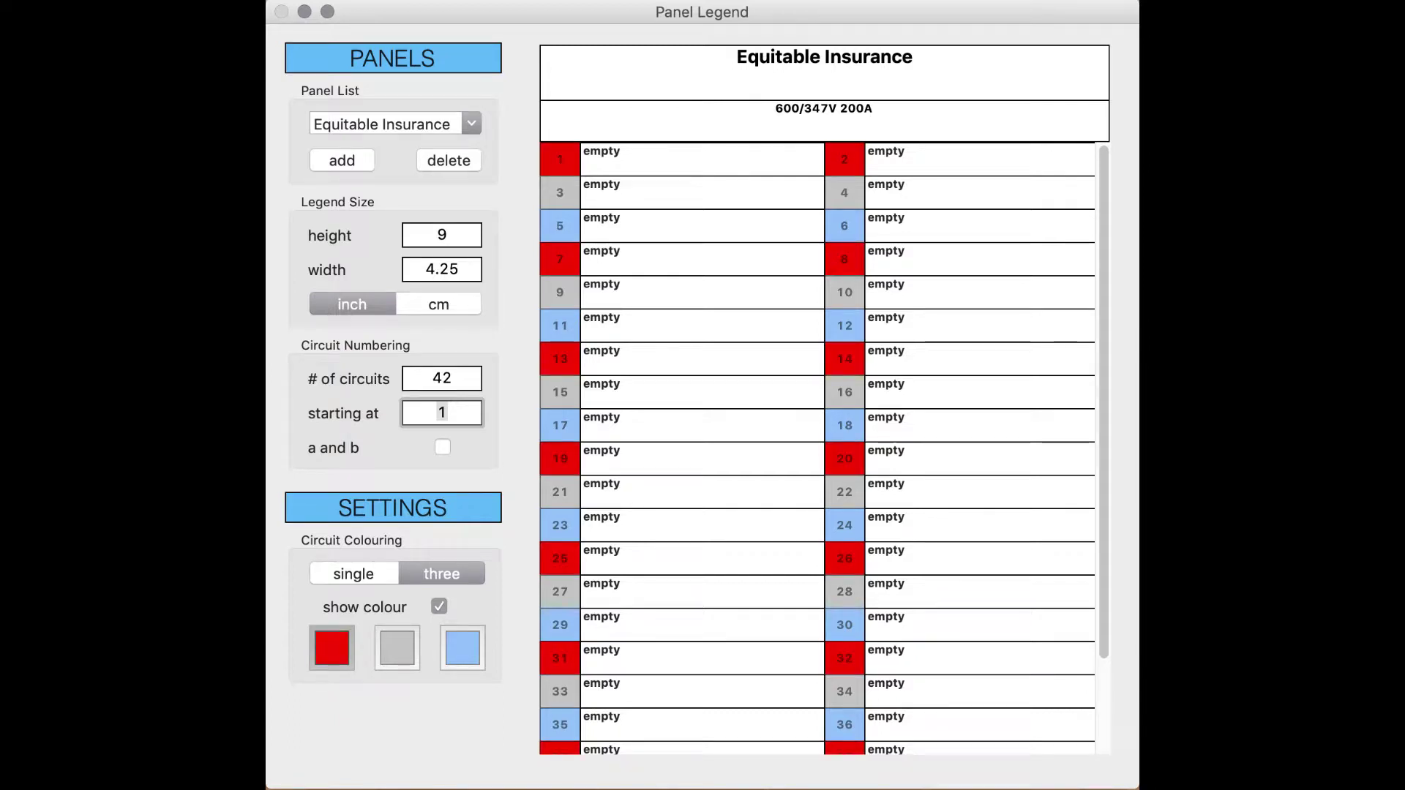
{"action": "left_click", "coordinate": [401, 641]}
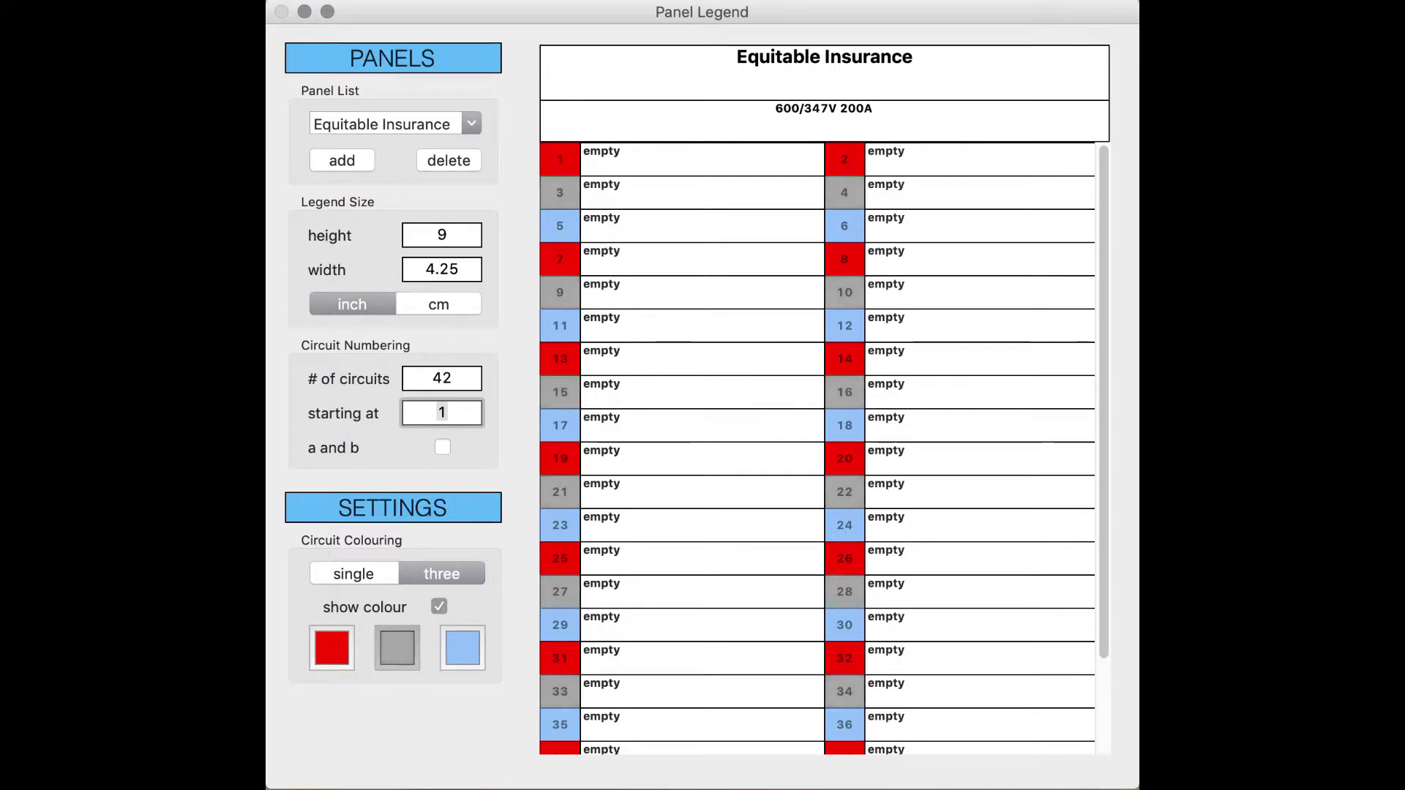
{"action": "left_click", "coordinate": [439, 607]}
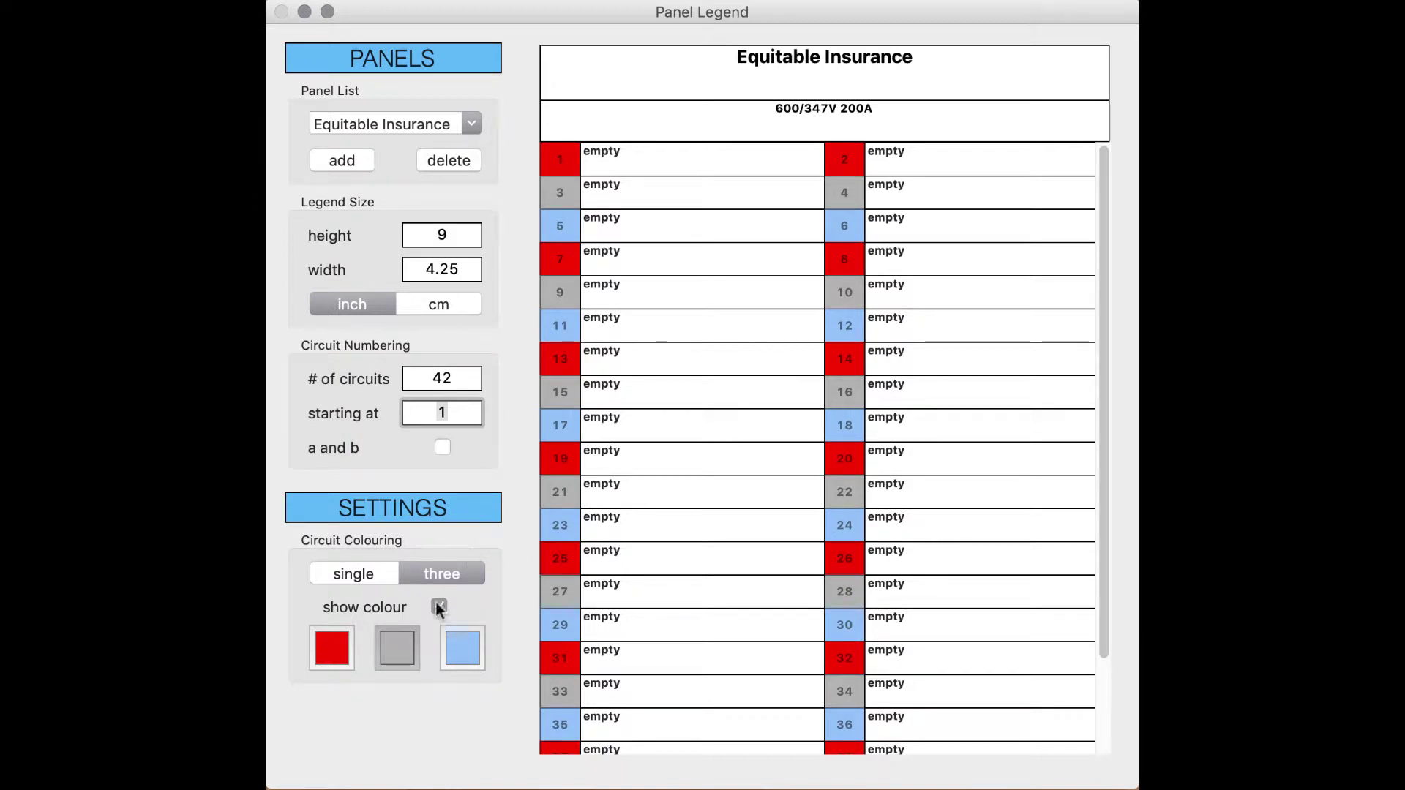
{"action": "left_click", "coordinate": [329, 652]}
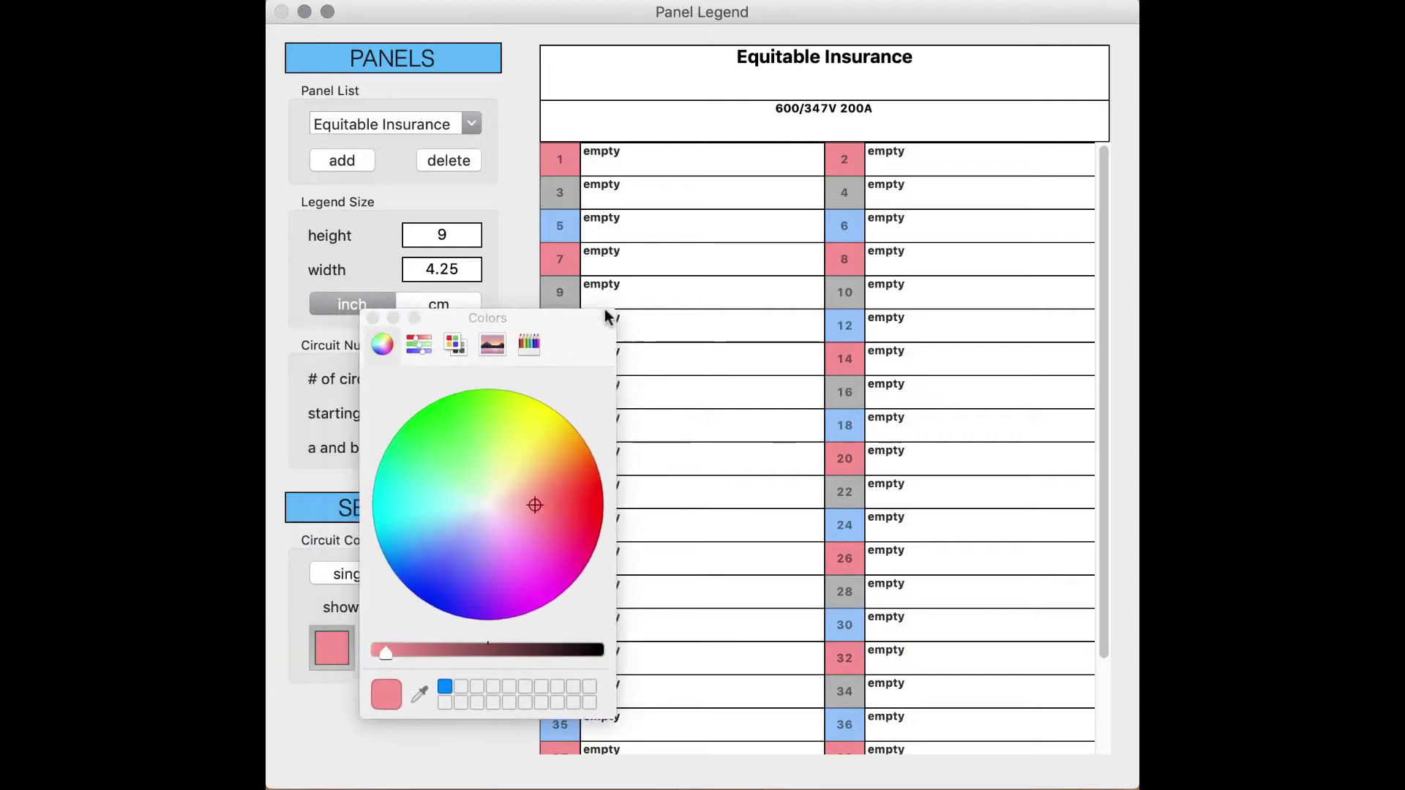
Step: Open the first phase colour's picker, browse its Pencils and palette views, and return to the colour wheel
{"action": "left_click_drag", "start_coordinate": [605, 314], "coordinate": [787, 313]}
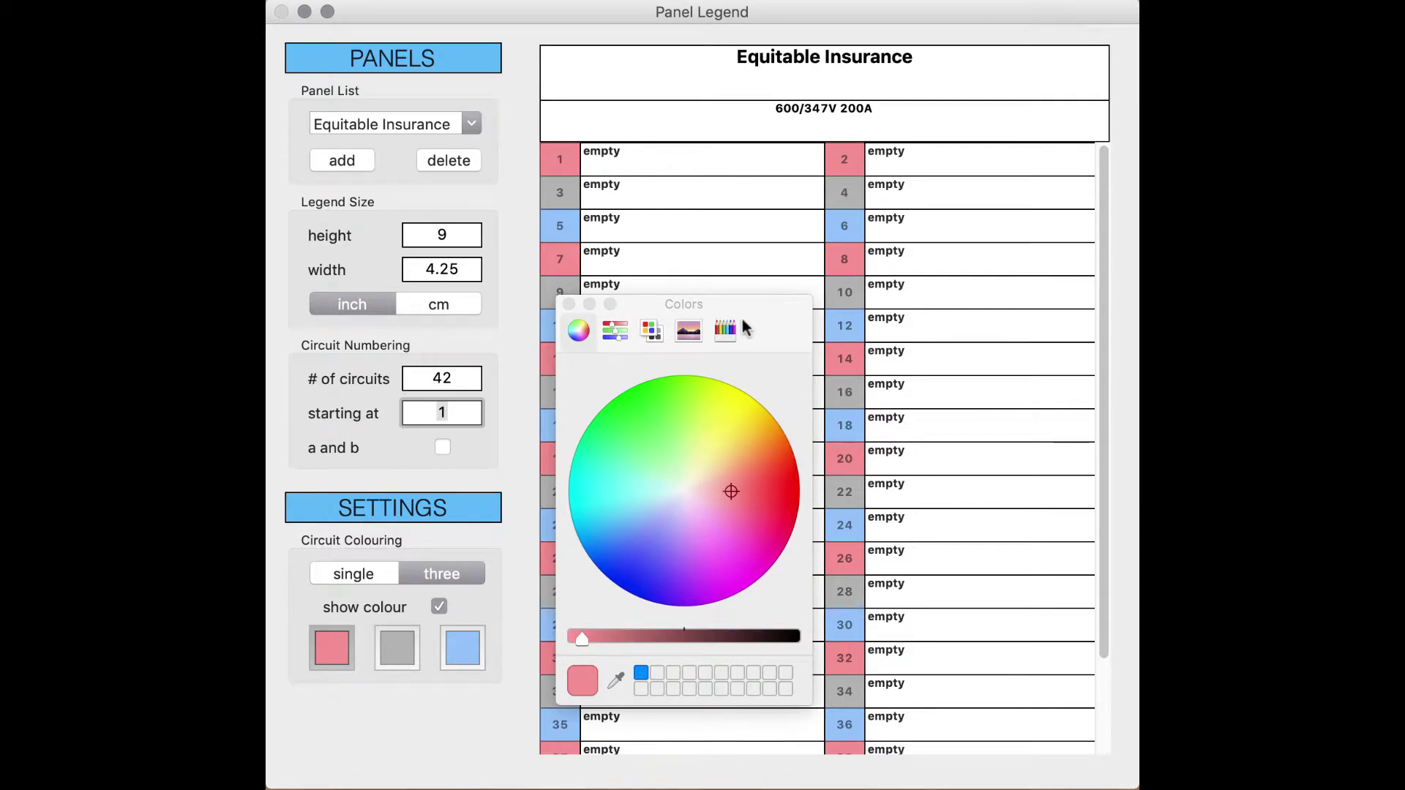
{"action": "left_click", "coordinate": [725, 330]}
{"action": "left_click", "coordinate": [689, 331]}
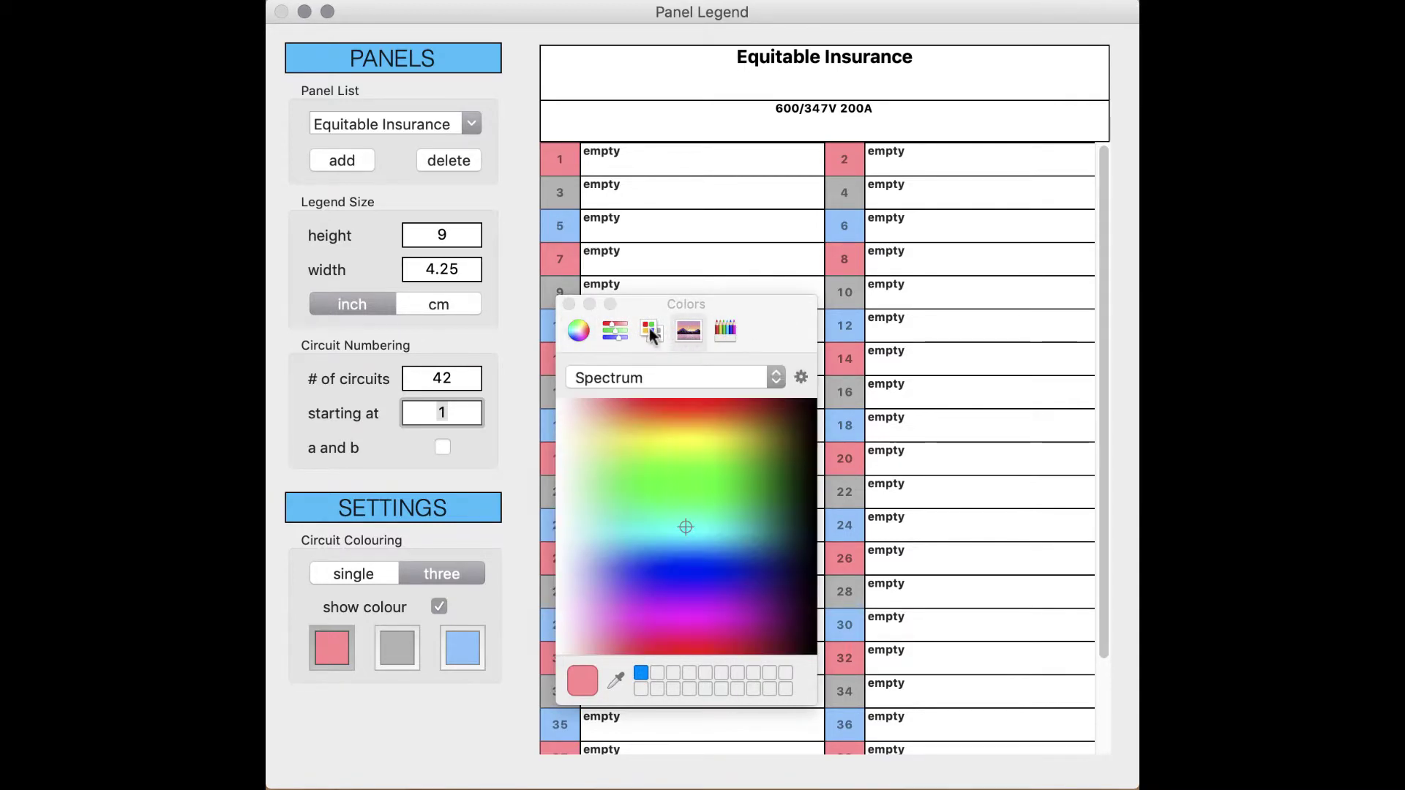
{"action": "left_click", "coordinate": [651, 331]}
{"action": "left_click", "coordinate": [725, 330]}
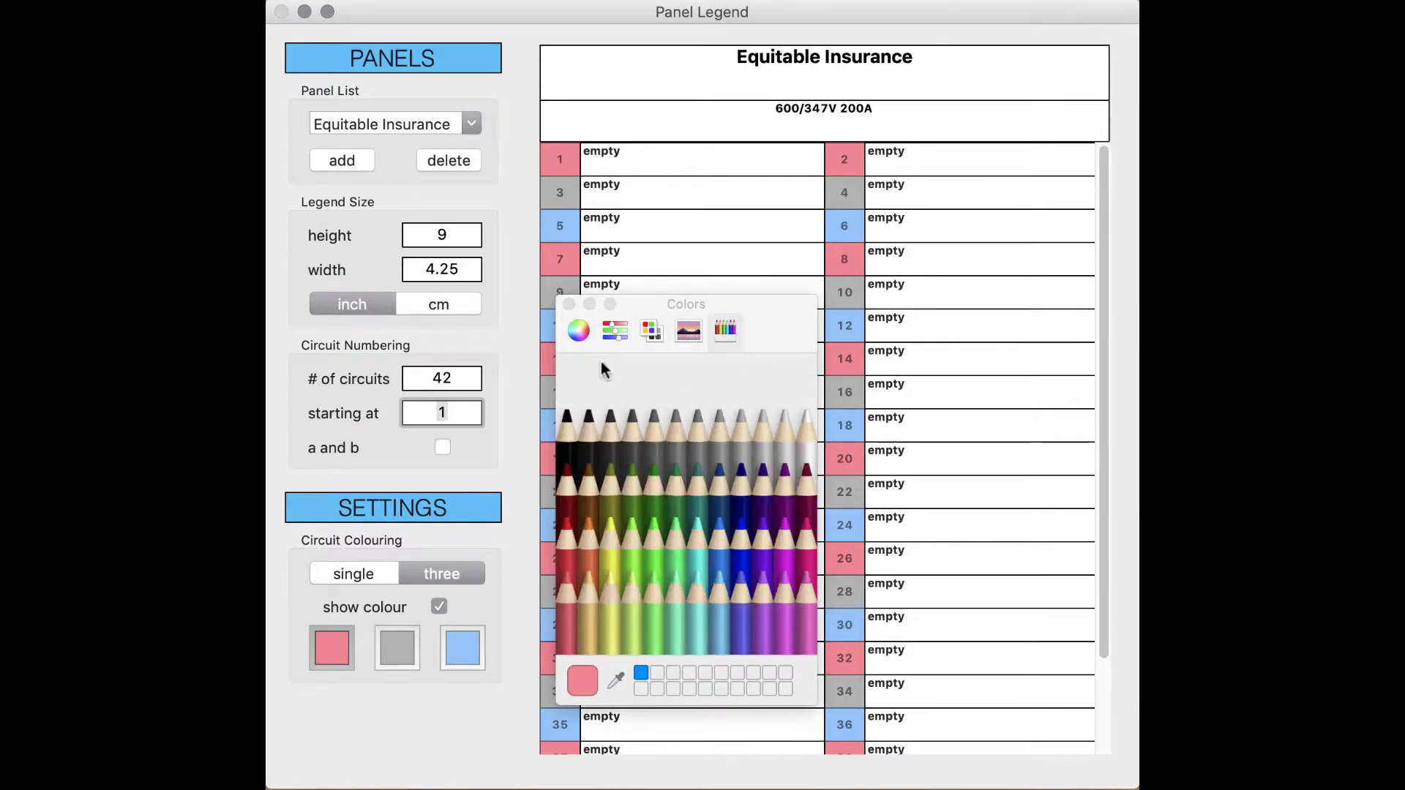
{"action": "left_click", "coordinate": [578, 330]}
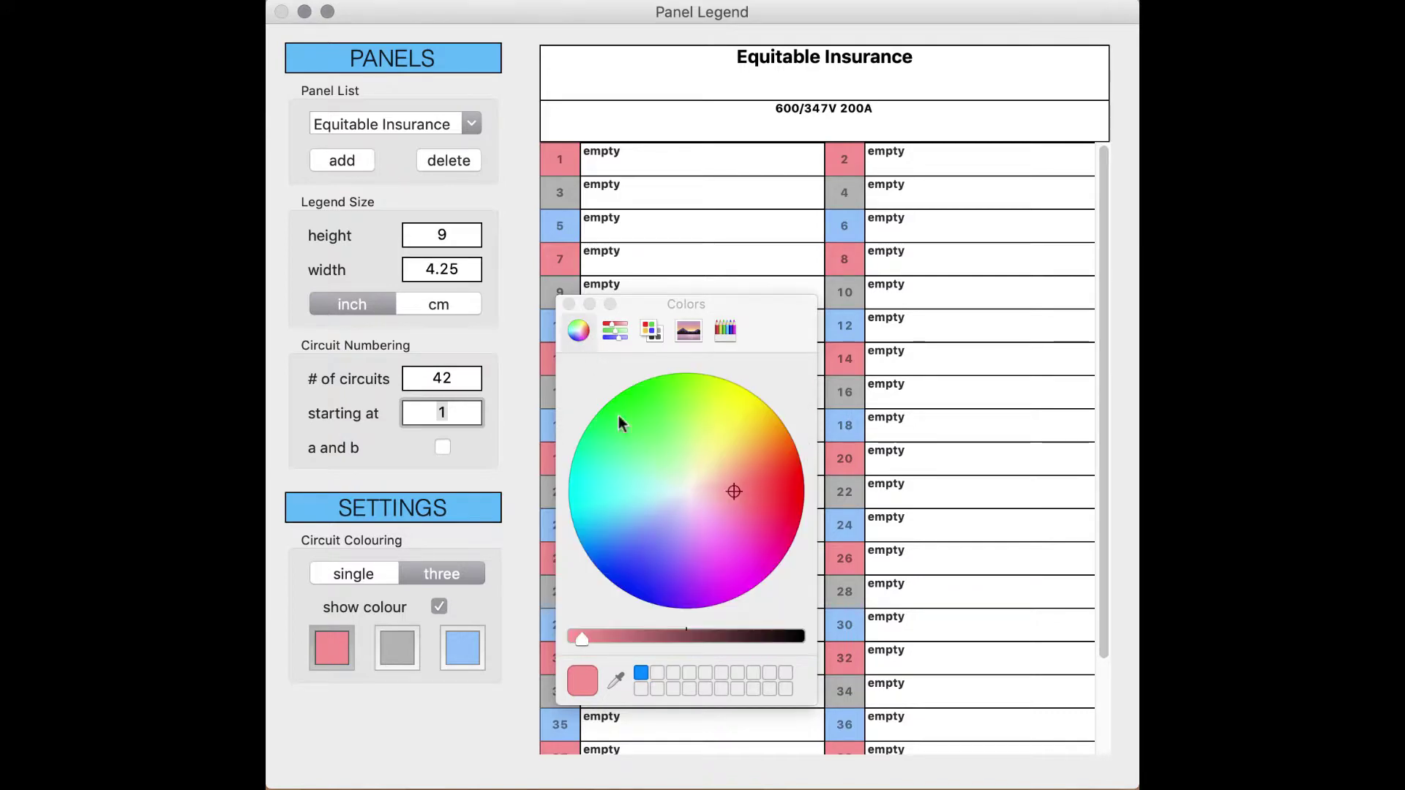
Step: Close the colour picker and enter '208V/120V 200A' as the header's second line
{"action": "left_click", "coordinate": [568, 304]}
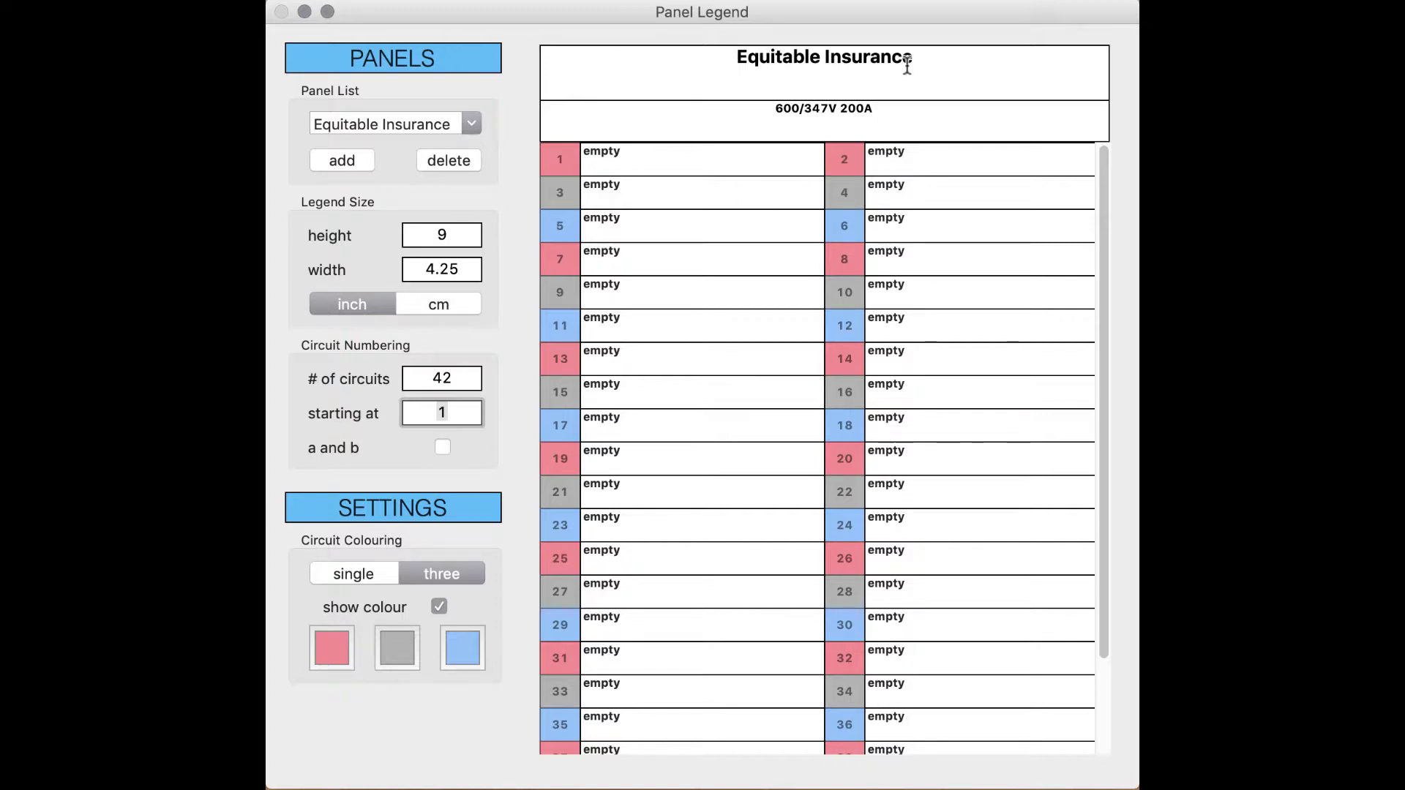
{"action": "left_click", "coordinate": [883, 110]}
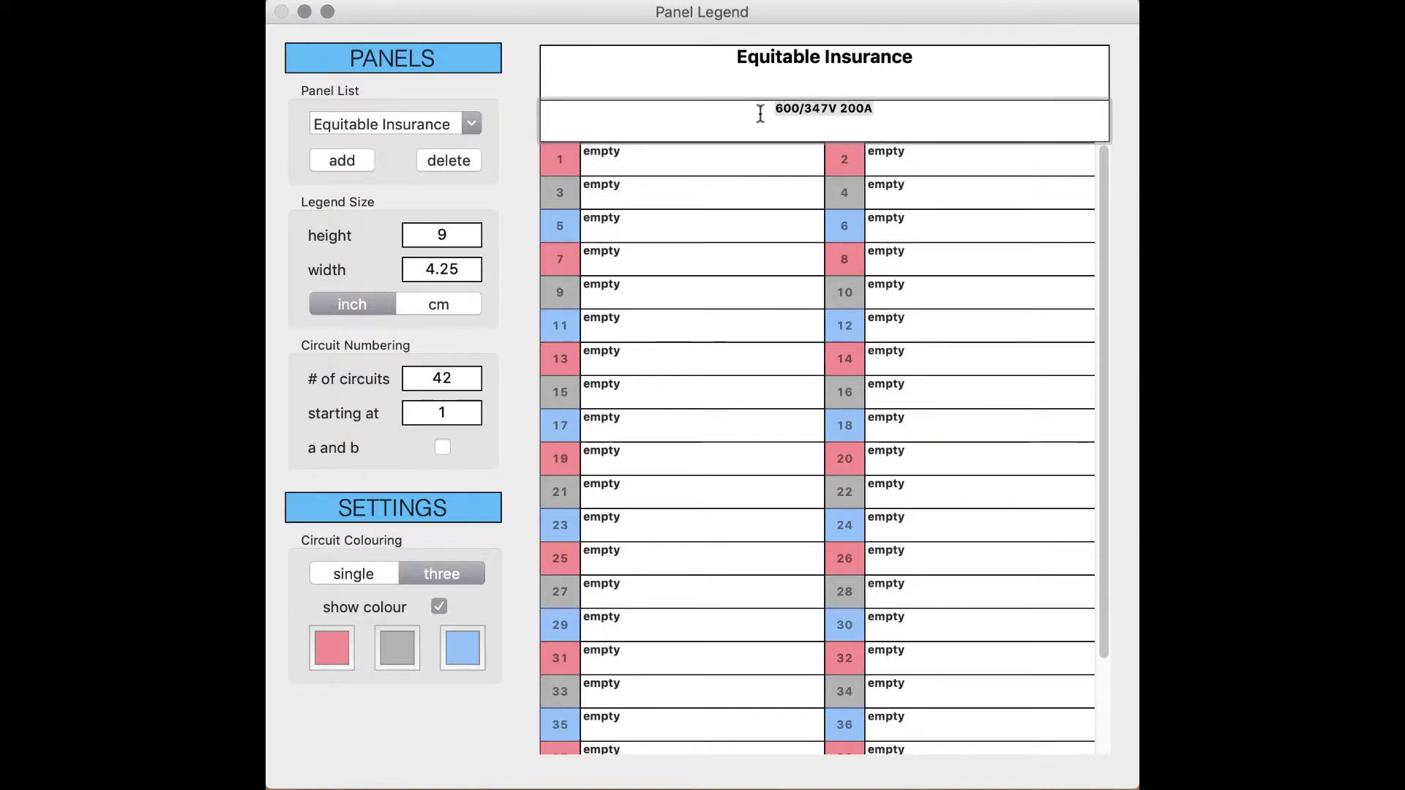
{"action": "type", "text": "208"}
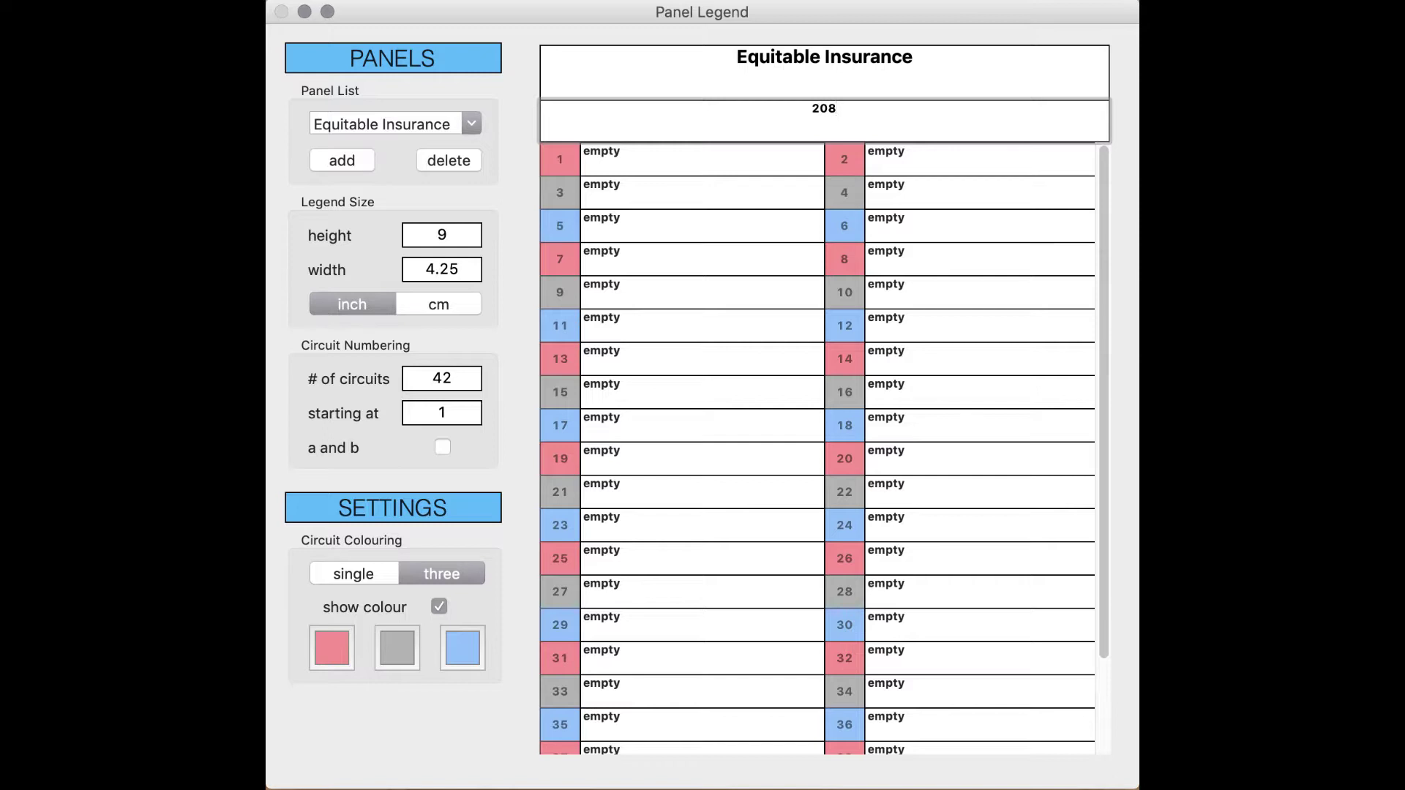
{"action": "type", "text": "V/120V 200A"}
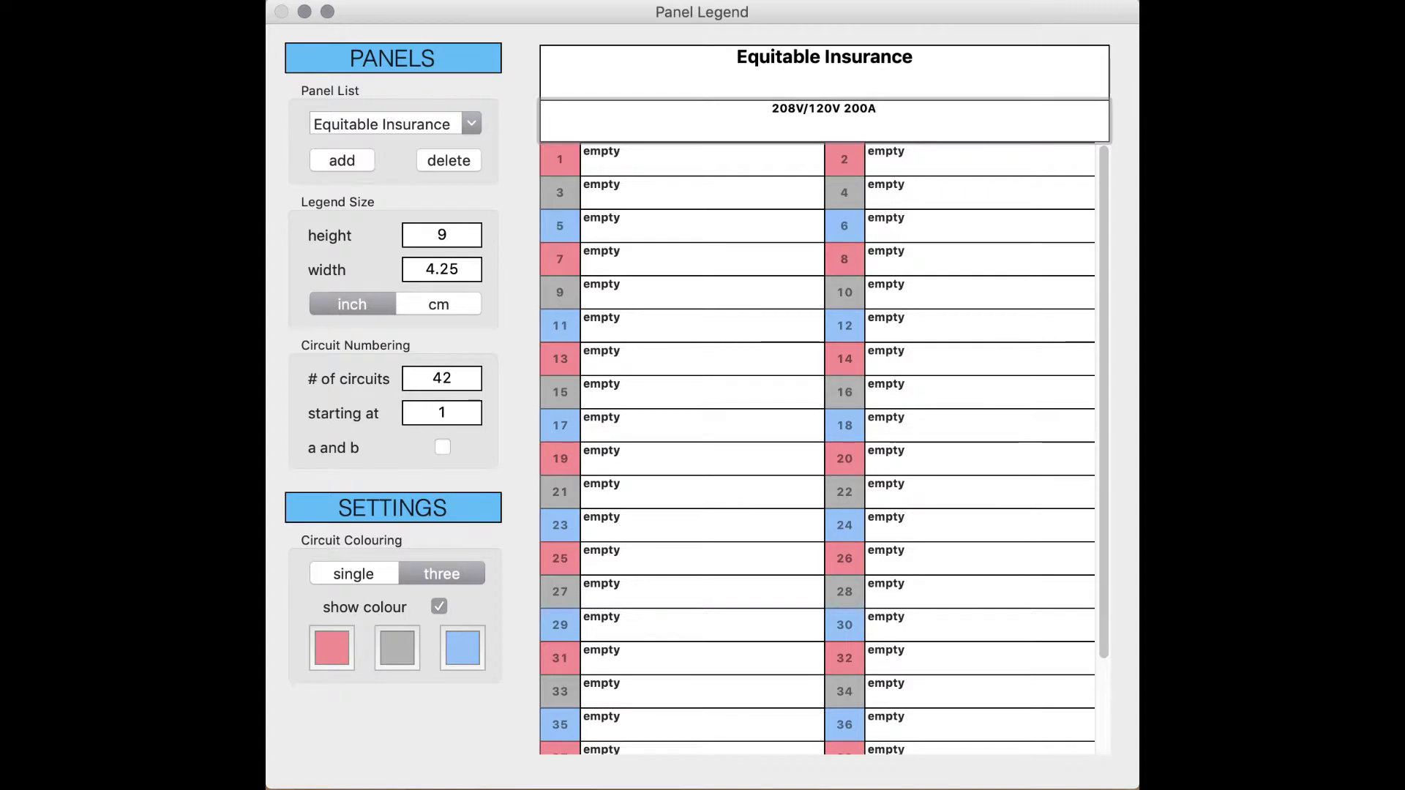
{"action": "key", "text": "Return"}
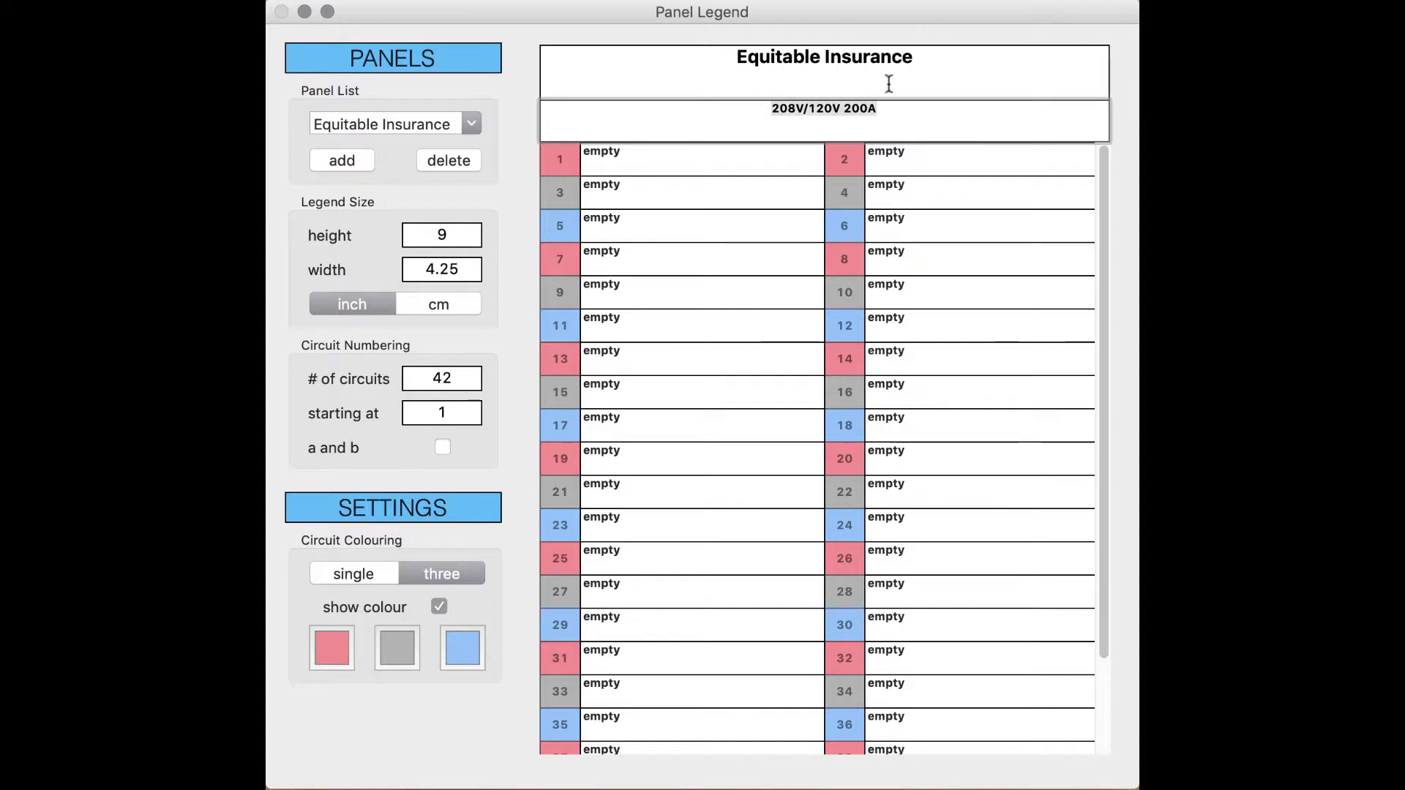
Step: Replace that header line with the panel's street address and 100A
{"action": "left_click", "coordinate": [897, 107]}
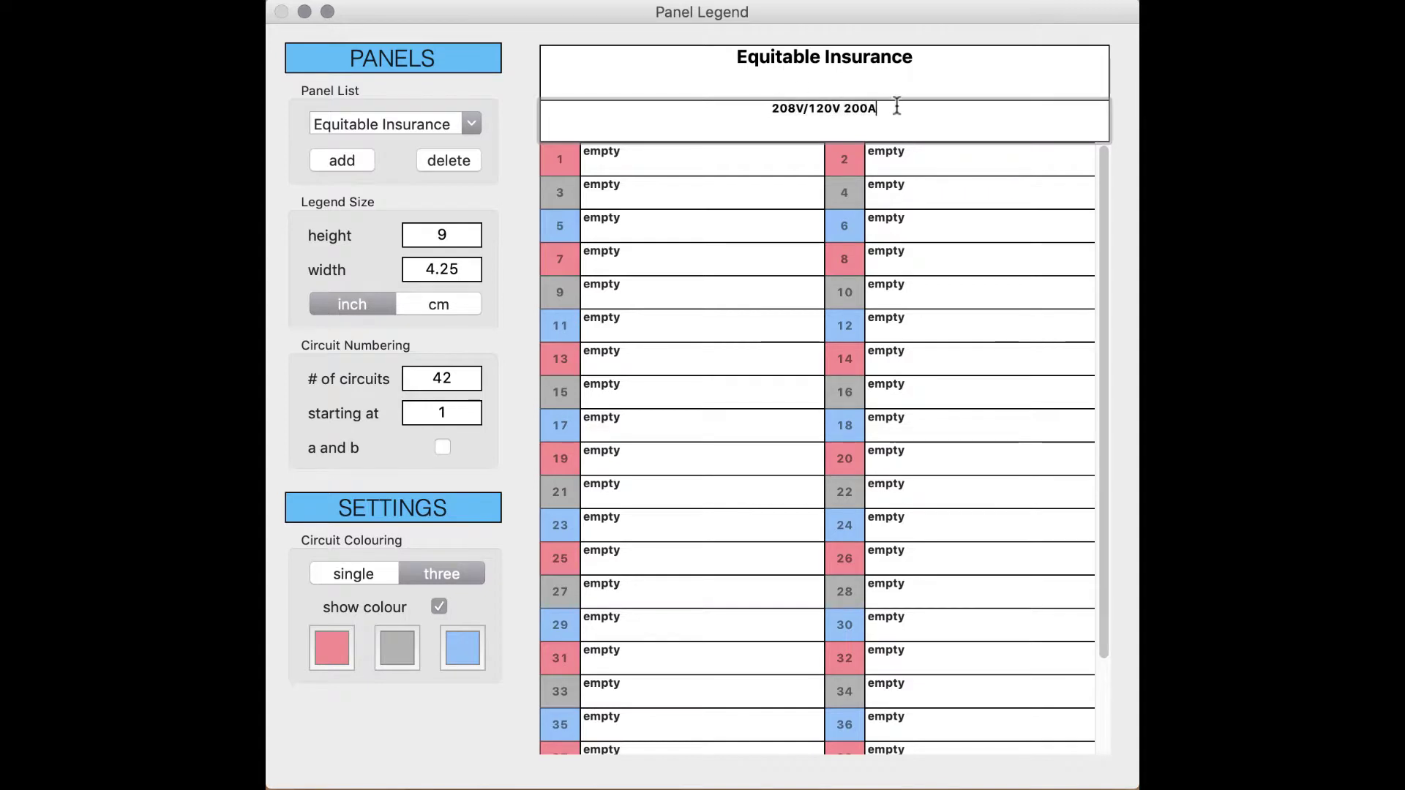
{"action": "left_click_drag", "start_coordinate": [897, 106], "coordinate": [758, 107]}
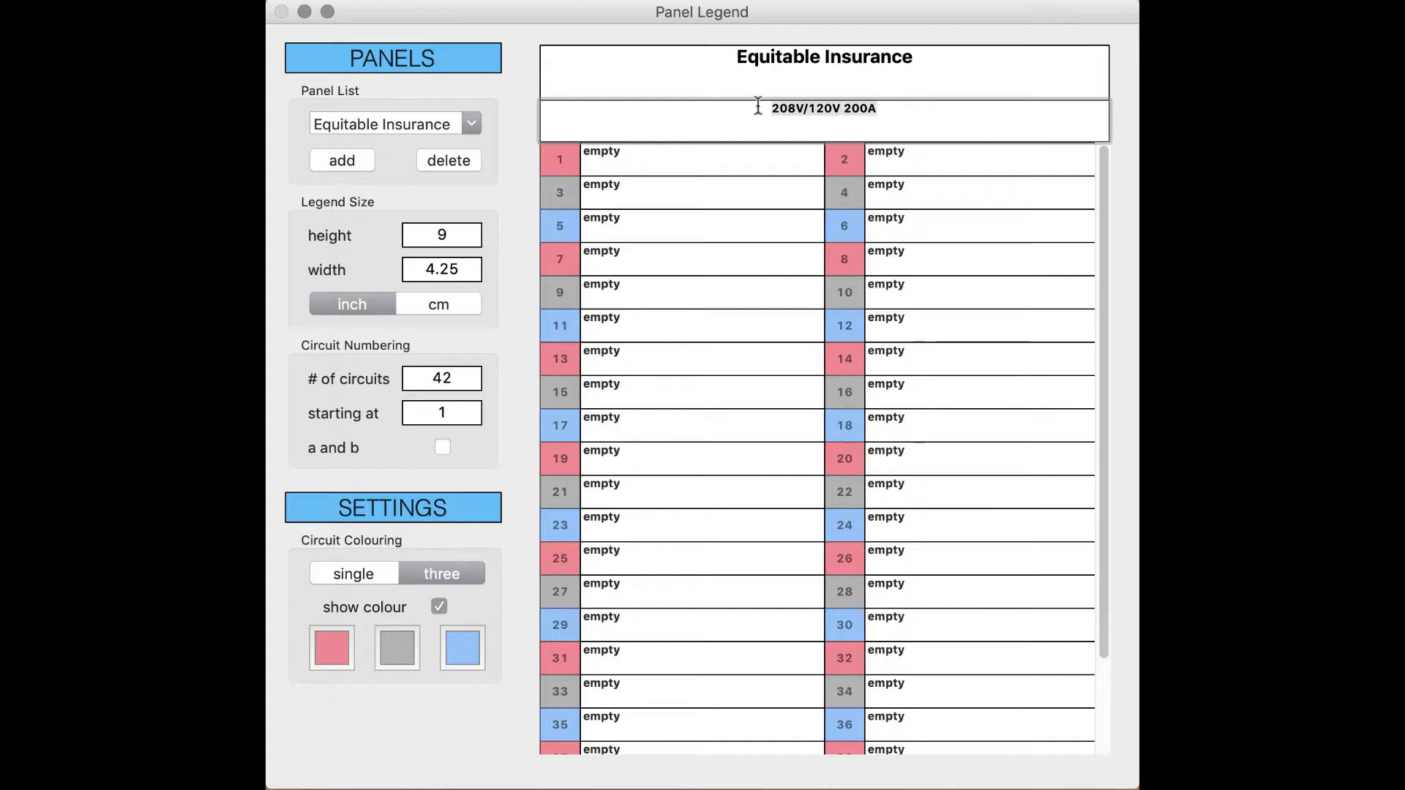
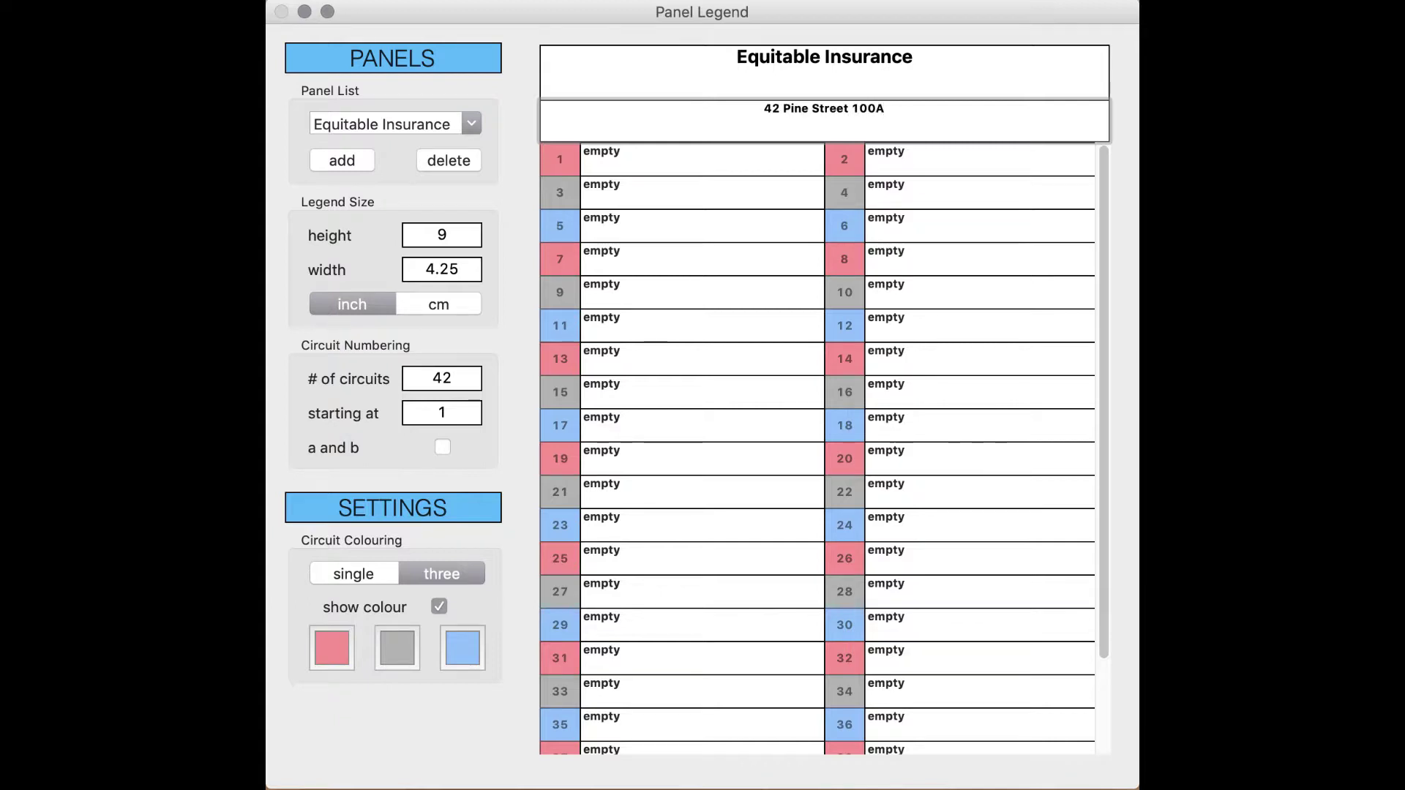
{"action": "key", "text": "Return"}
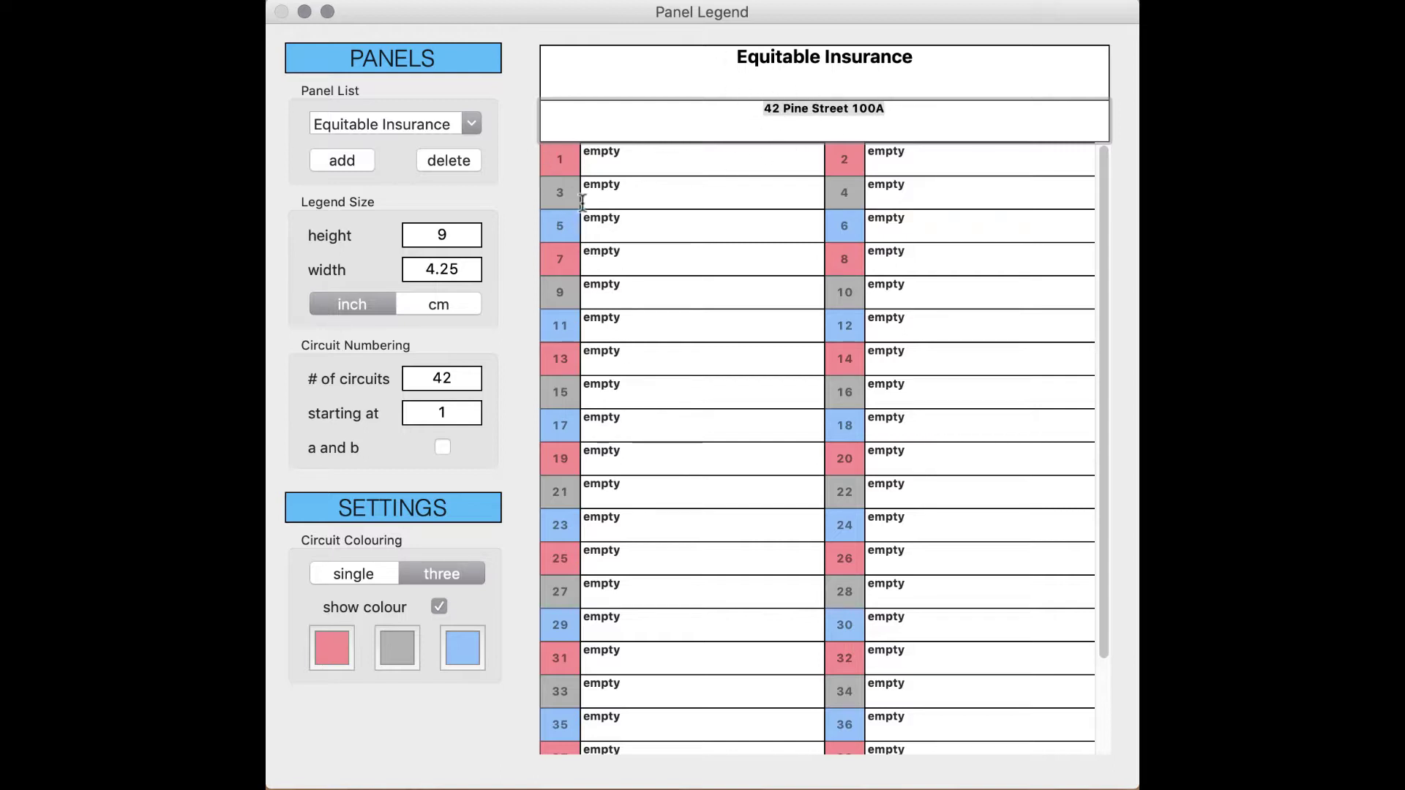
Step: Combine circuits 1 and 3 into one two-pole entry, leaving circuit 5 separate
{"action": "left_click", "coordinate": [560, 164]}
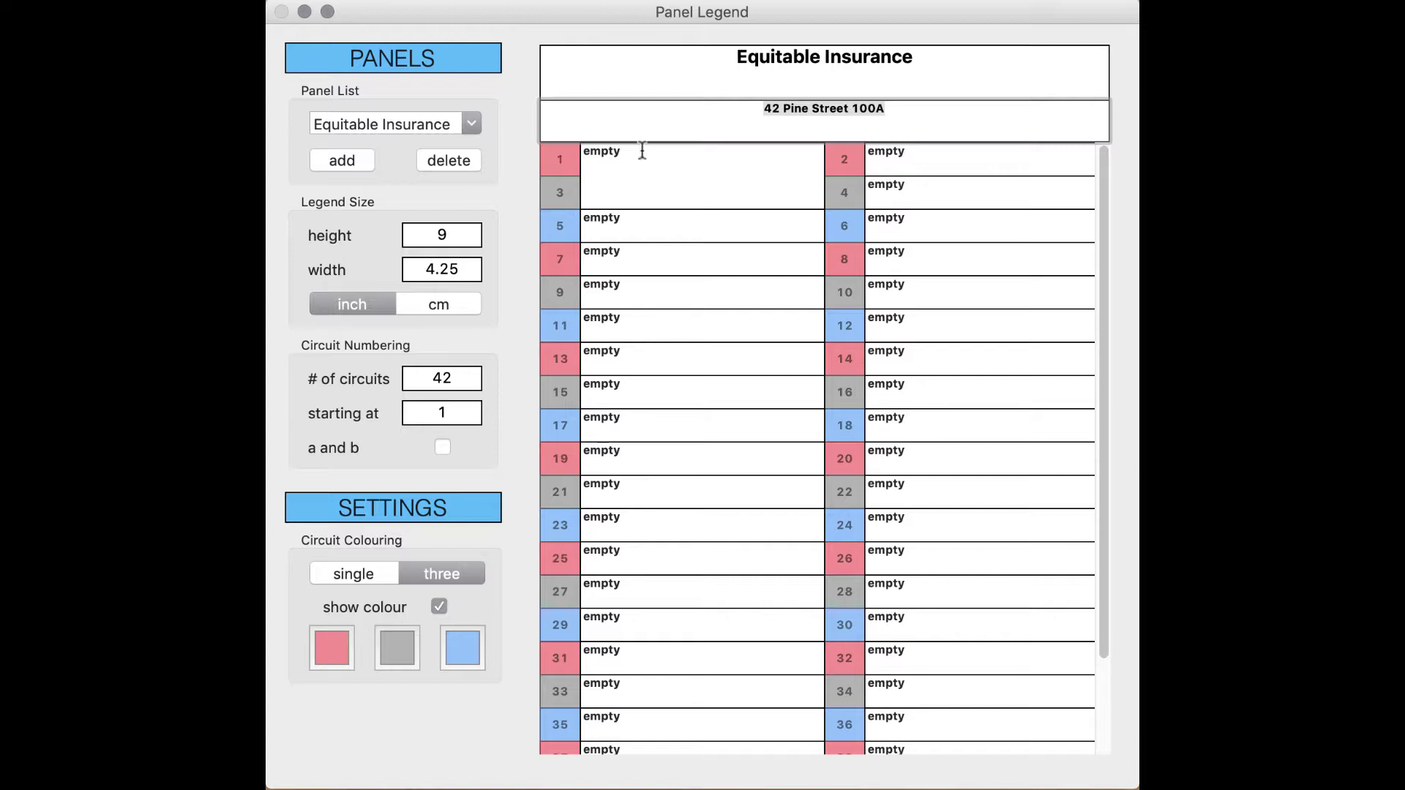
{"action": "left_click", "coordinate": [562, 163]}
{"action": "left_click", "coordinate": [560, 231]}
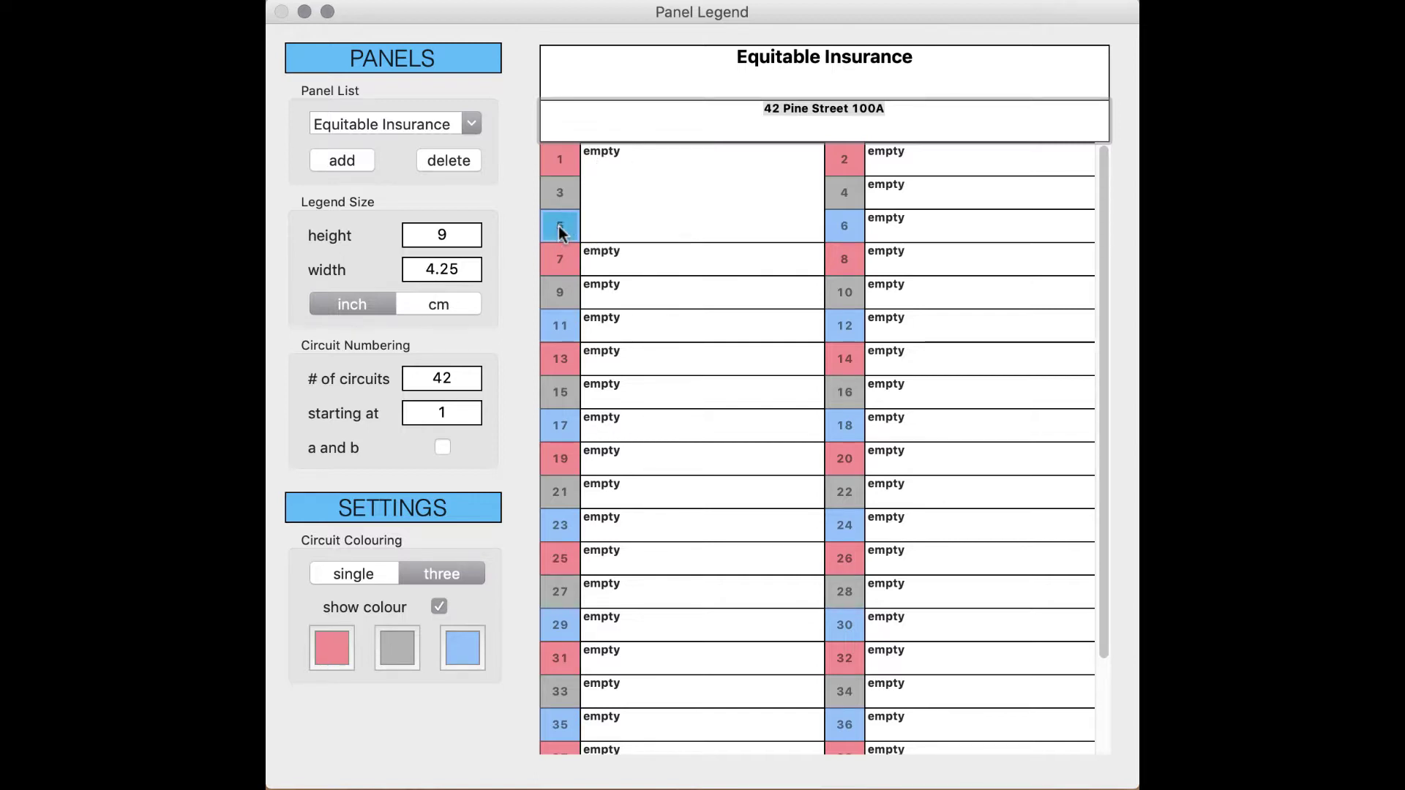
{"action": "left_click", "coordinate": [560, 194]}
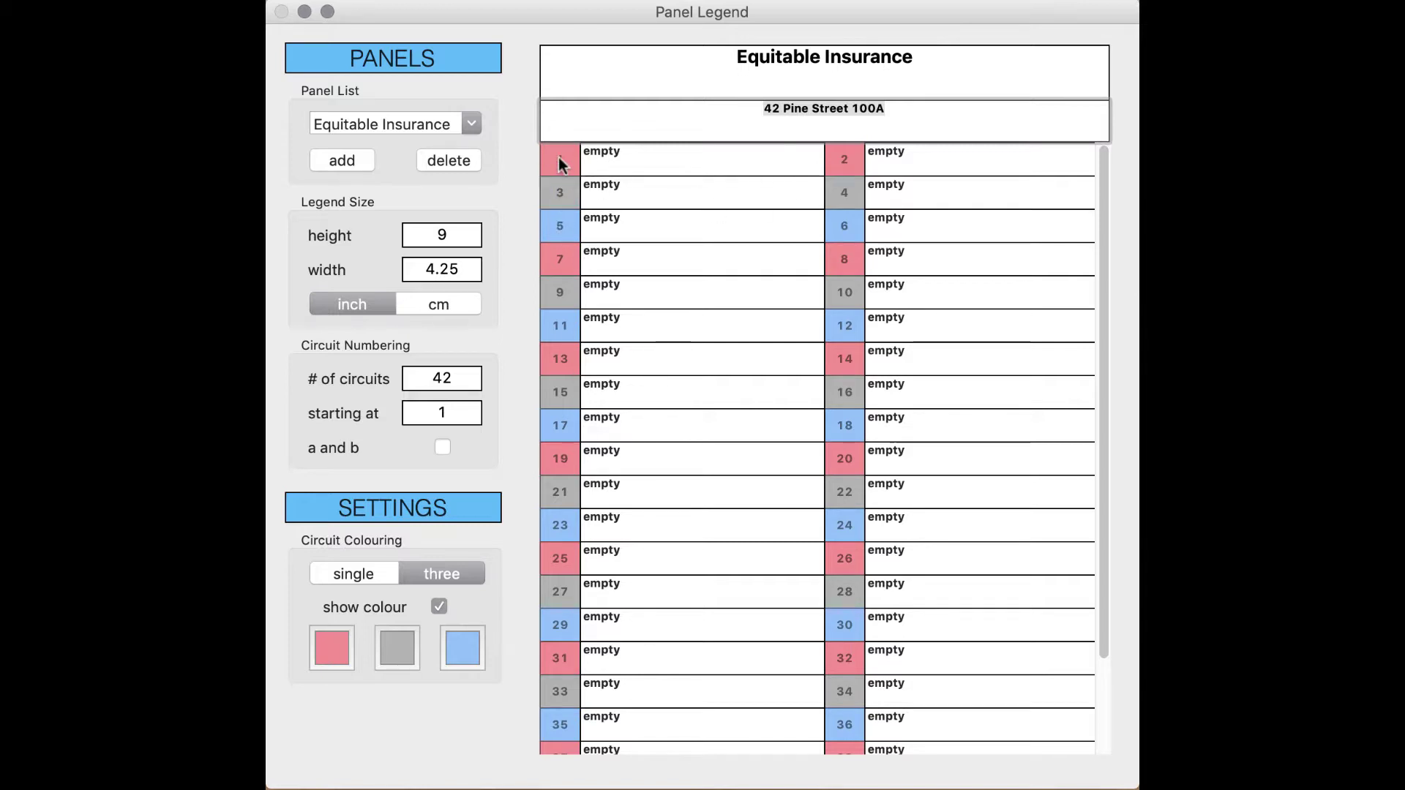
{"action": "left_click", "coordinate": [559, 157]}
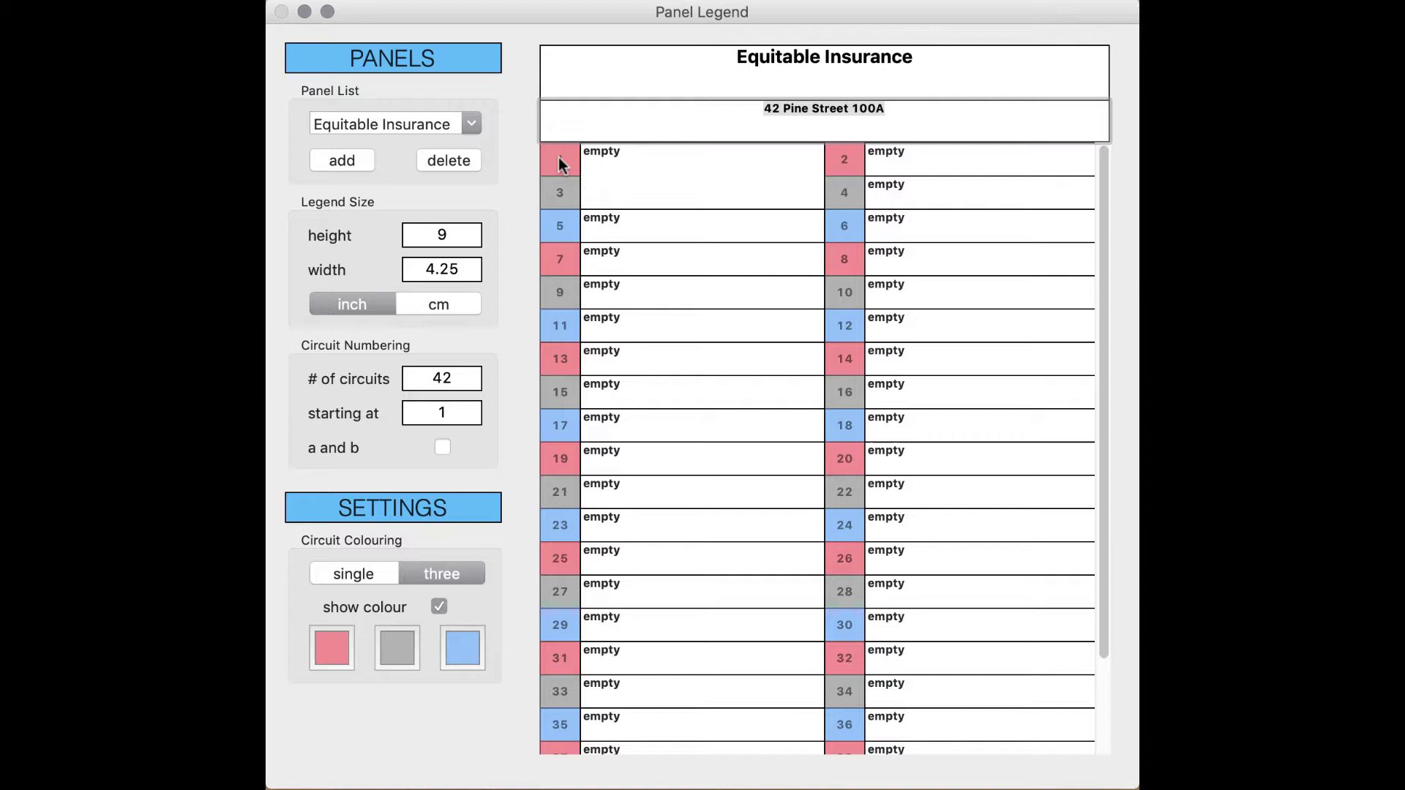
{"action": "left_click", "coordinate": [631, 157]}
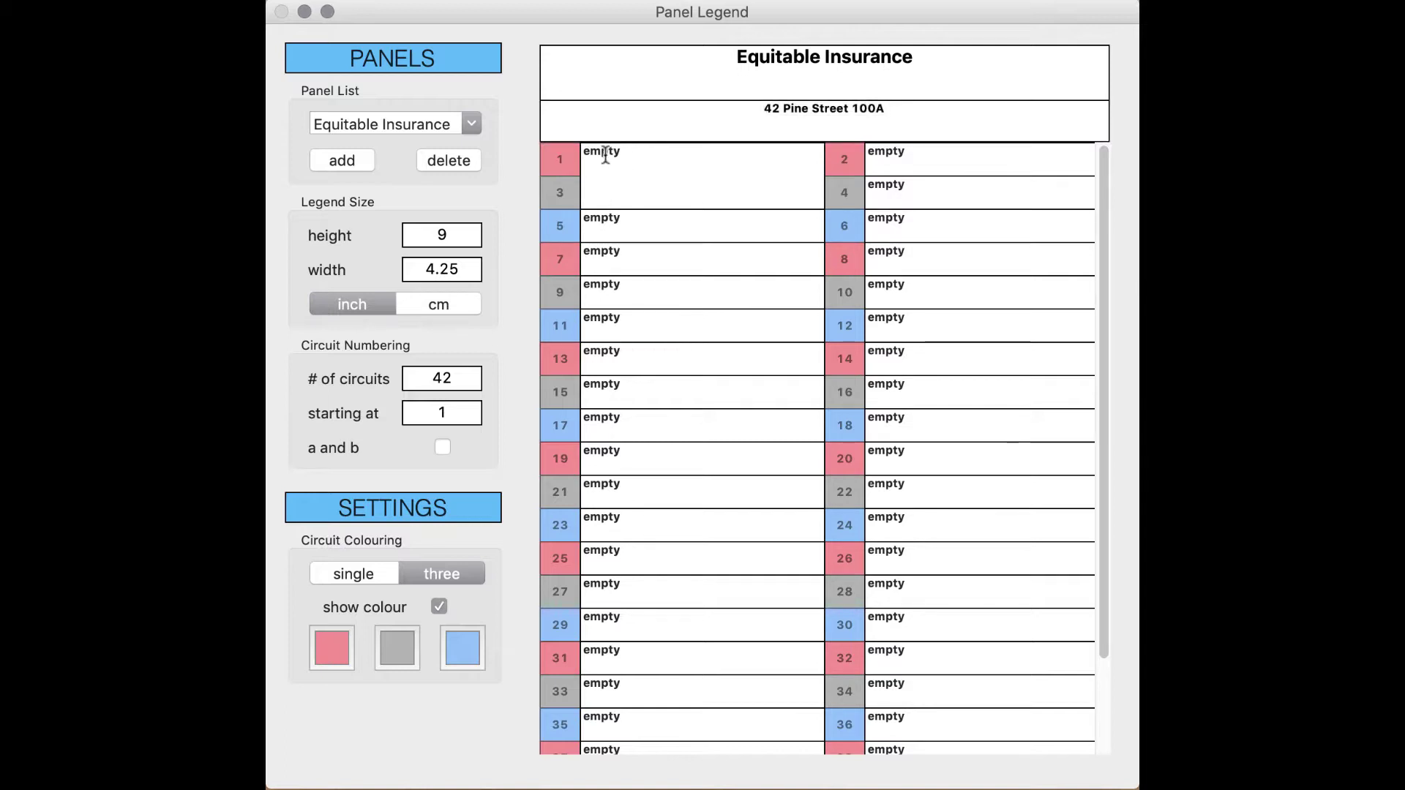
Step: Label circuit 1 'Kitchen Oven' and circuit 5 'Room 142 Receptacles'
{"action": "double_click", "coordinate": [620, 151]}
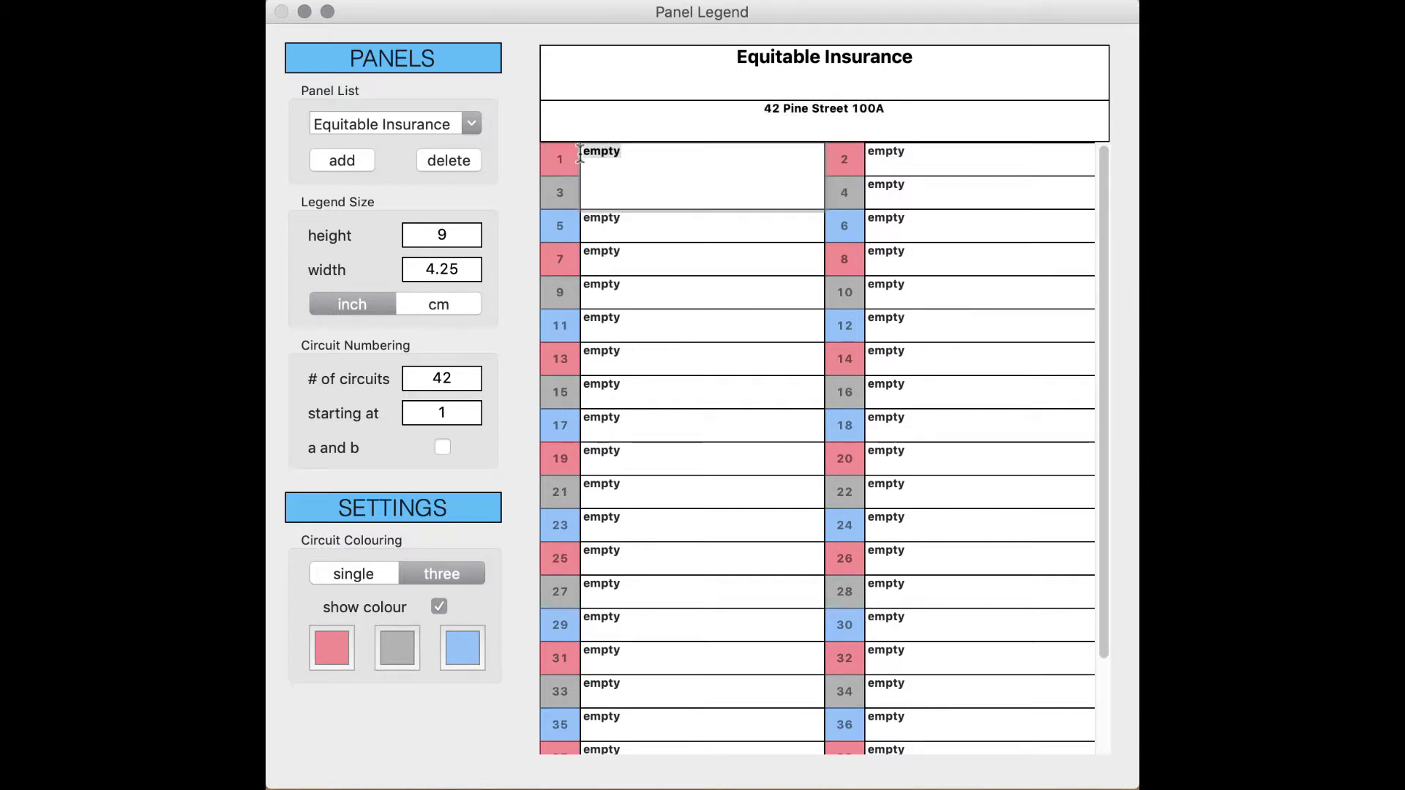
{"action": "type", "text": "Kitchen "}
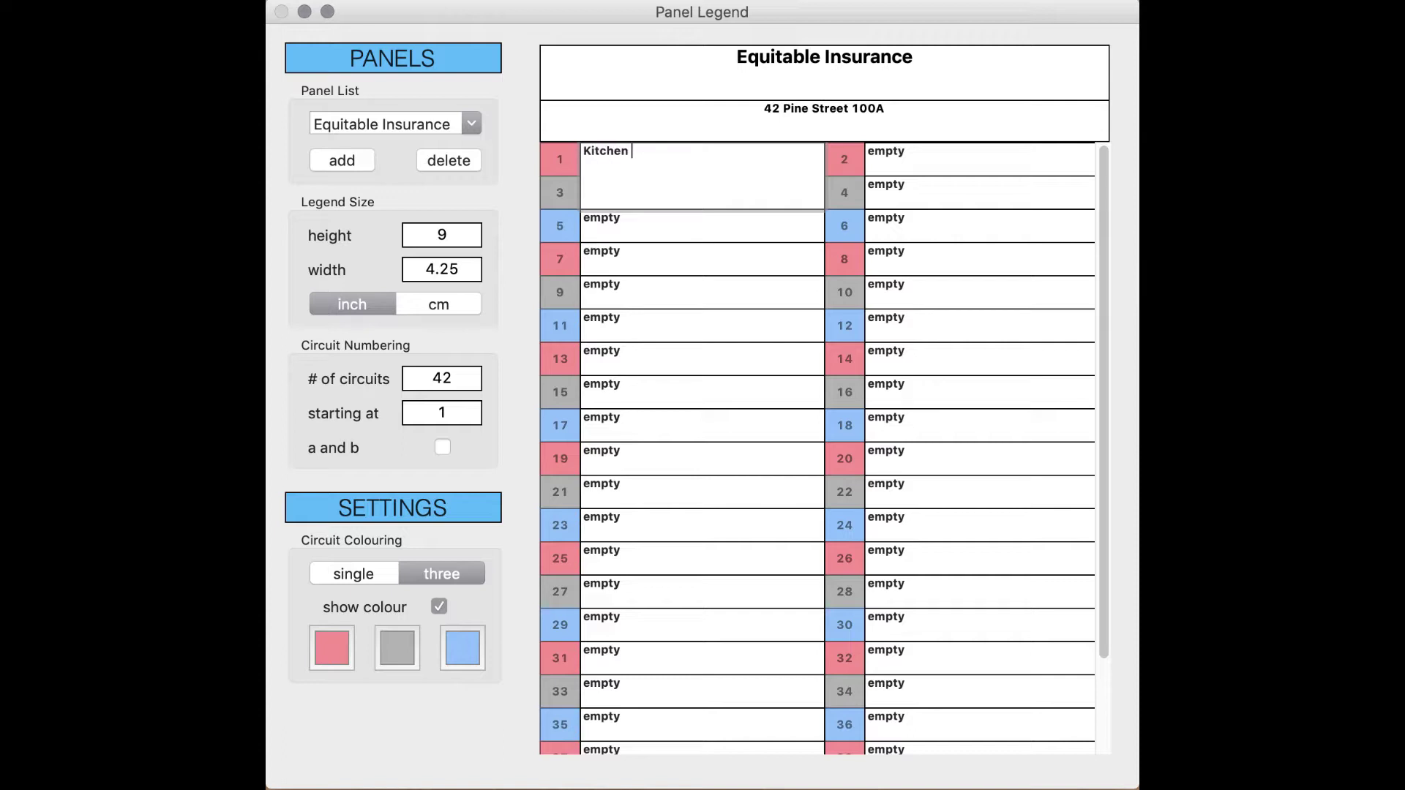
{"action": "type", "text": "Oven"}
{"action": "key", "text": "Return"}
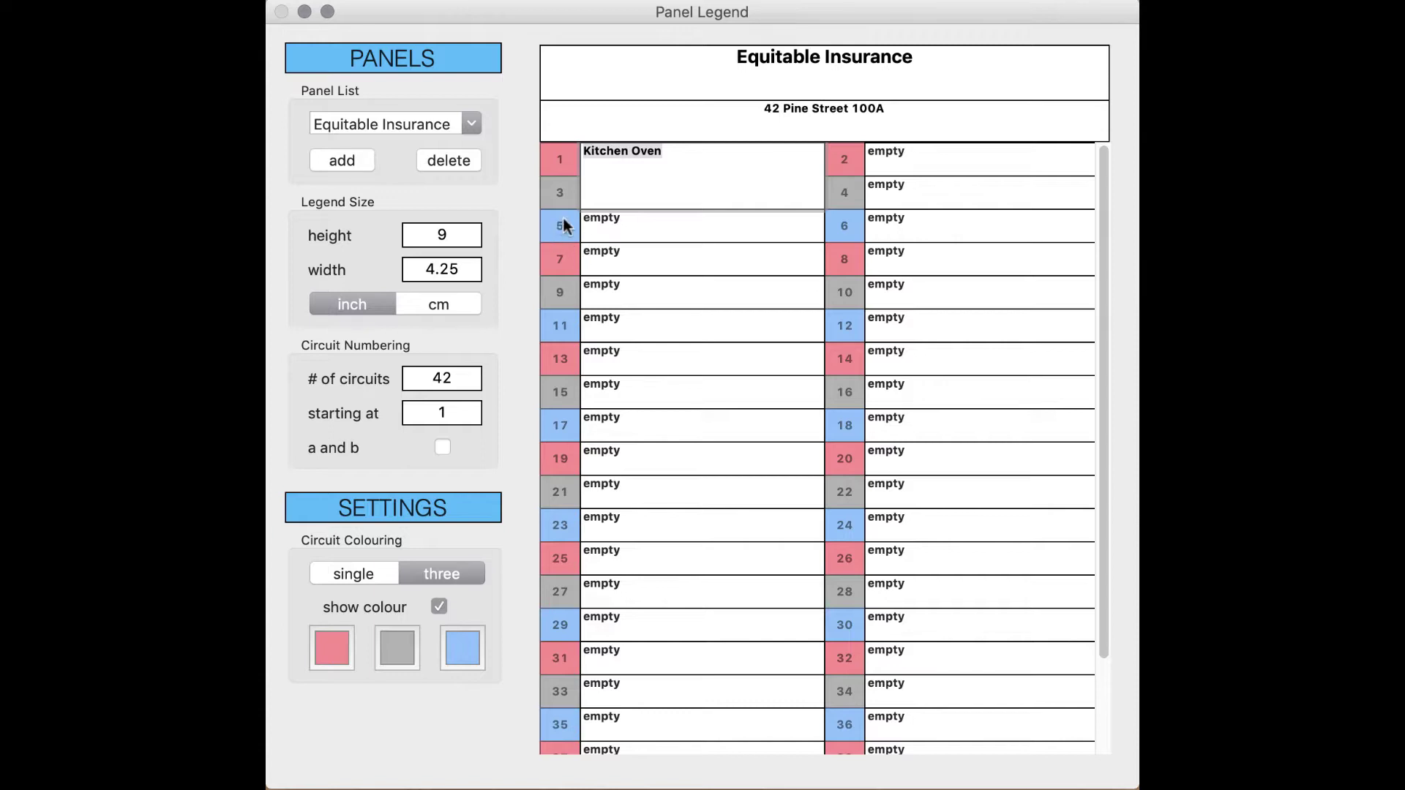
{"action": "left_click", "coordinate": [609, 224]}
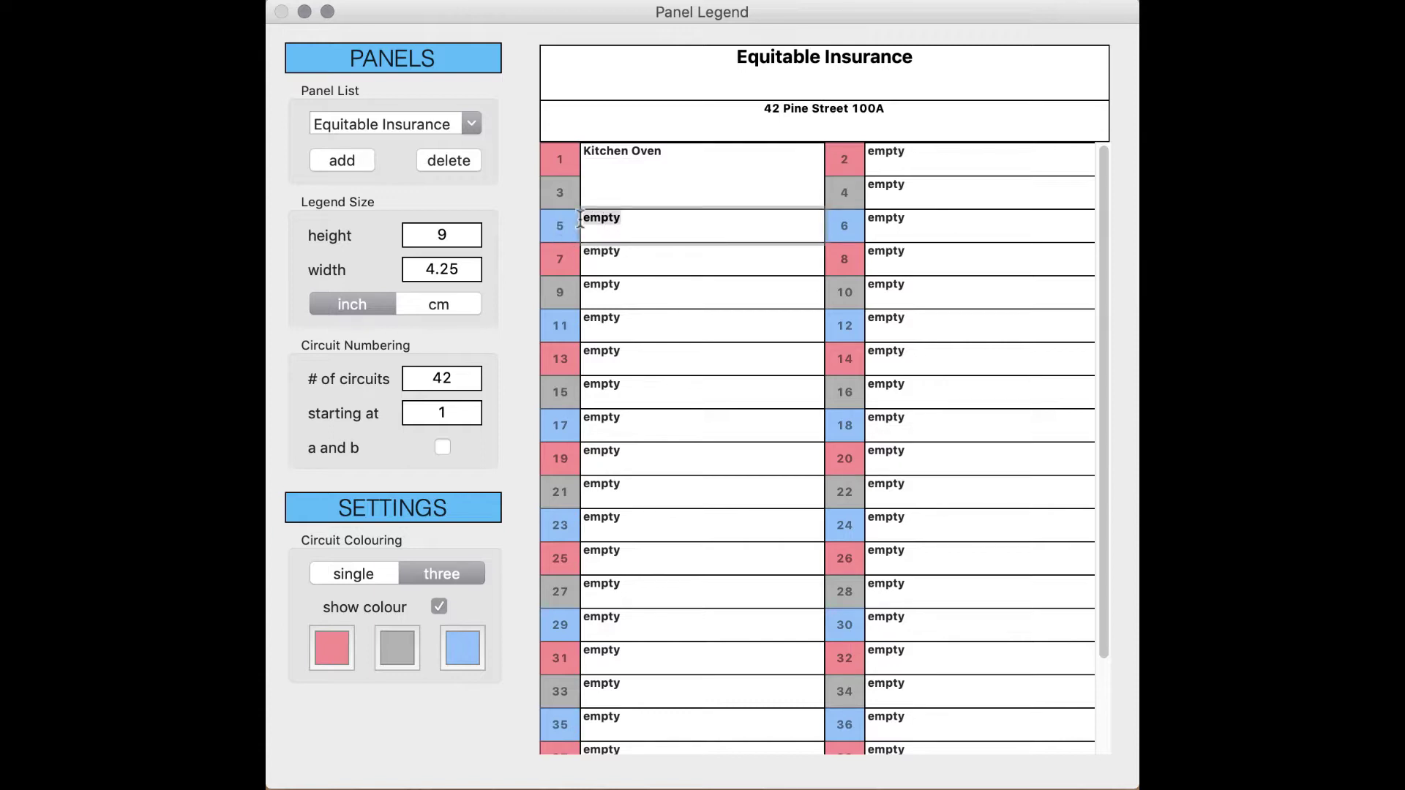
{"action": "type", "text": "Generla"}
{"action": "key", "text": "BackSpace"}
{"action": "key", "text": "BackSpace"}
{"action": "key", "text": "BackSpace"}
{"action": "key", "text": "BackSpace"}
{"action": "key", "text": "BackSpace"}
{"action": "key", "text": "BackSpace"}
{"action": "key", "text": "BackSpace"}
{"action": "type", "text": "Room 142 Recep"}
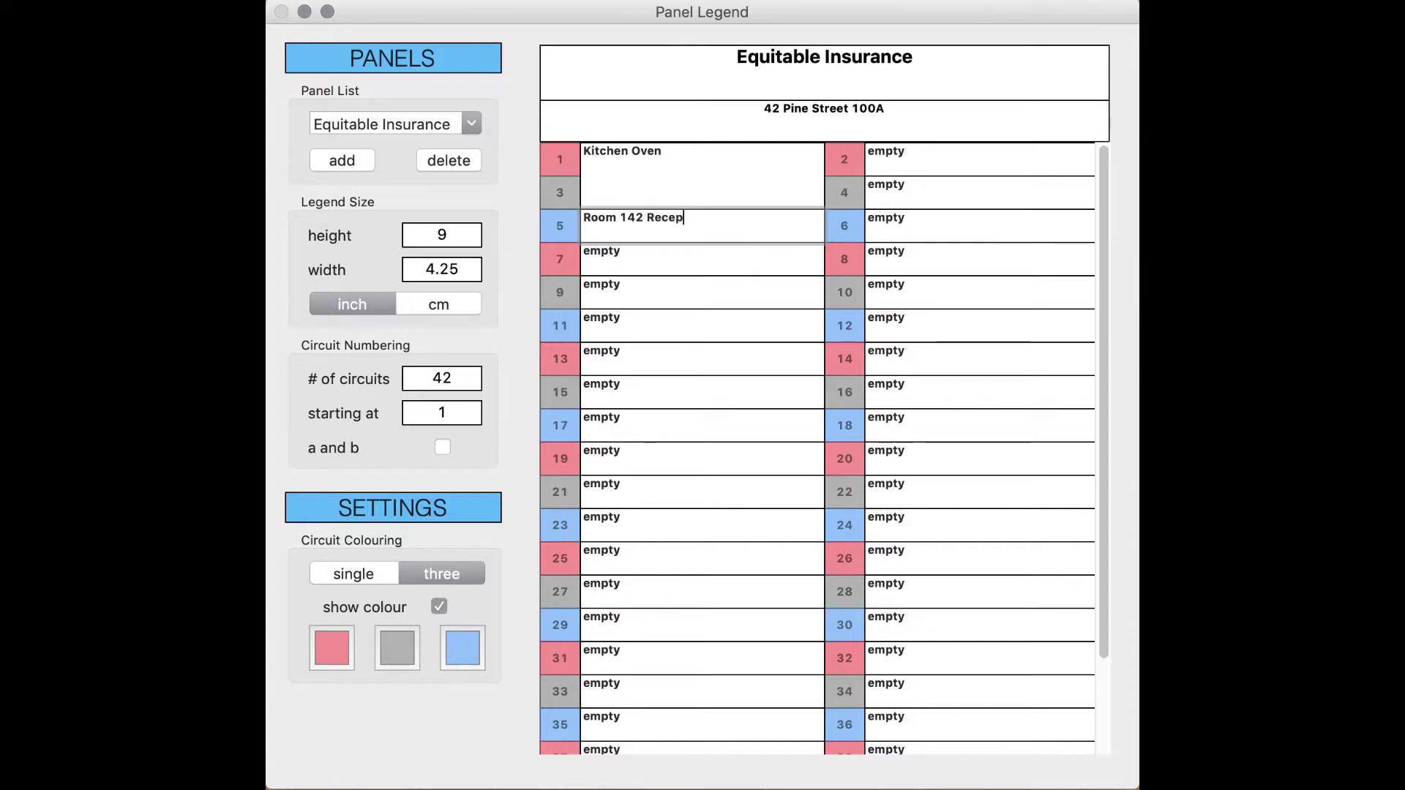
{"action": "type", "text": "tacles"}
Step: Merge circuits 7, 9 and 11 into one cell labelled 'Kitchen Exhaust'
{"action": "left_click", "coordinate": [560, 258]}
{"action": "left_click", "coordinate": [559, 258]}
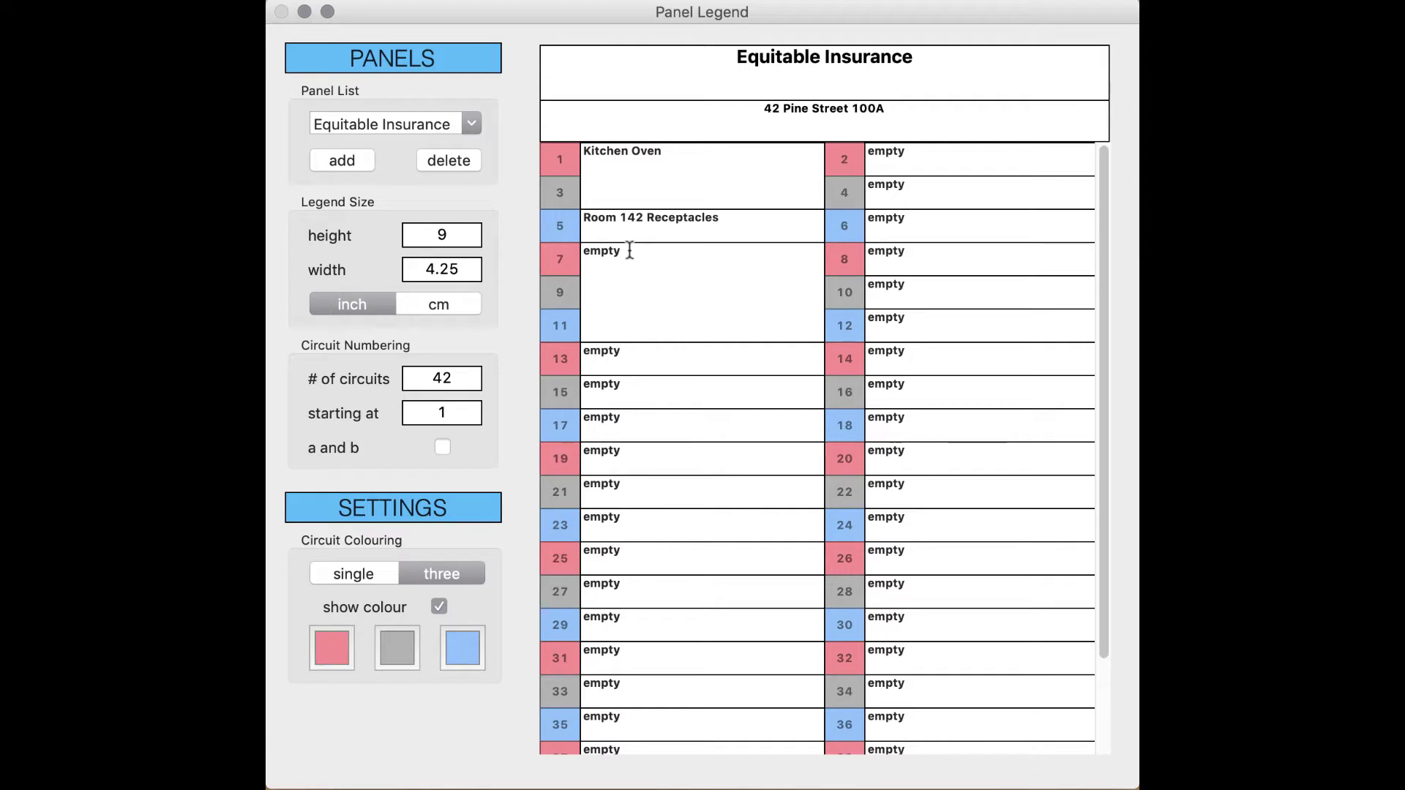
{"action": "left_click_drag", "start_coordinate": [627, 251], "coordinate": [581, 252]}
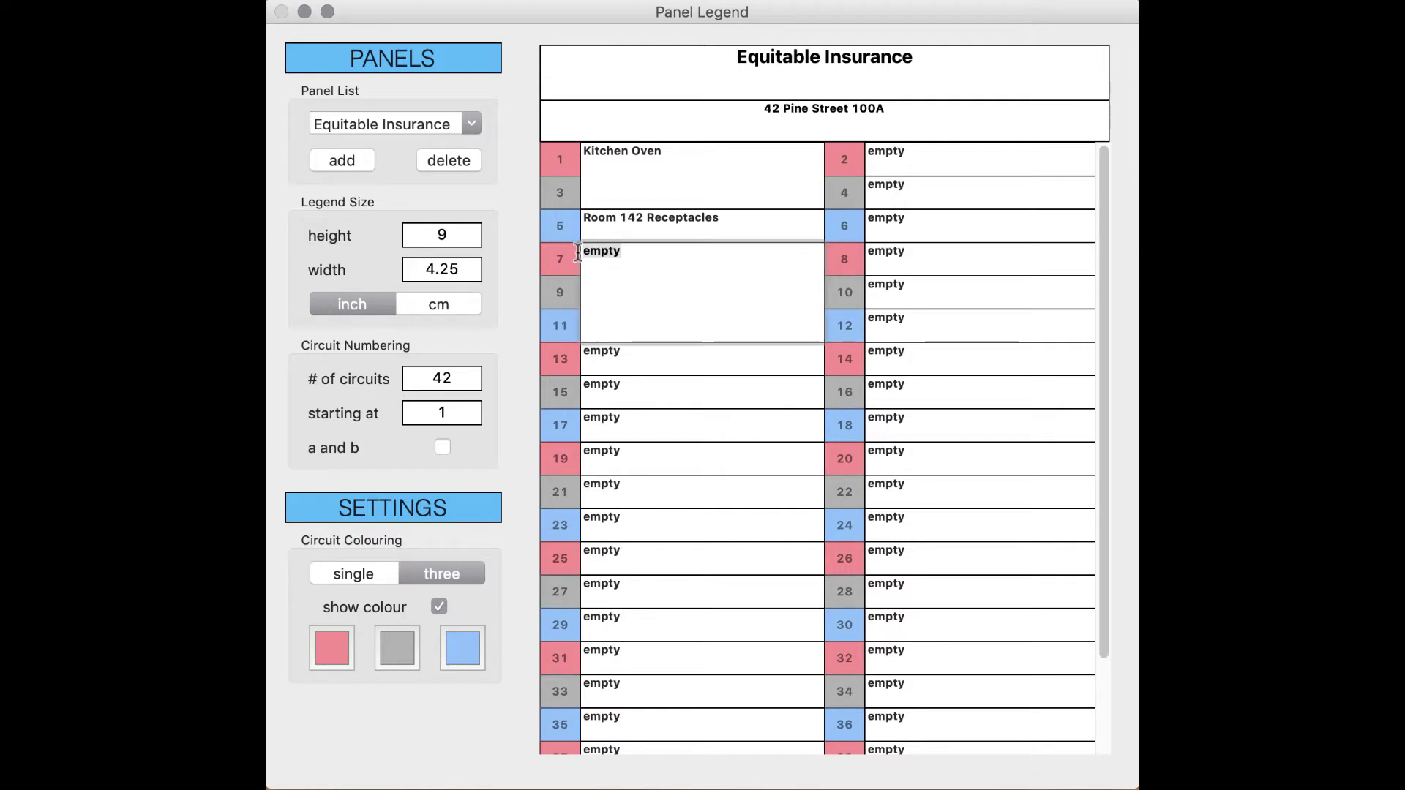
{"action": "type", "text": "Kitchen Exhaust"}
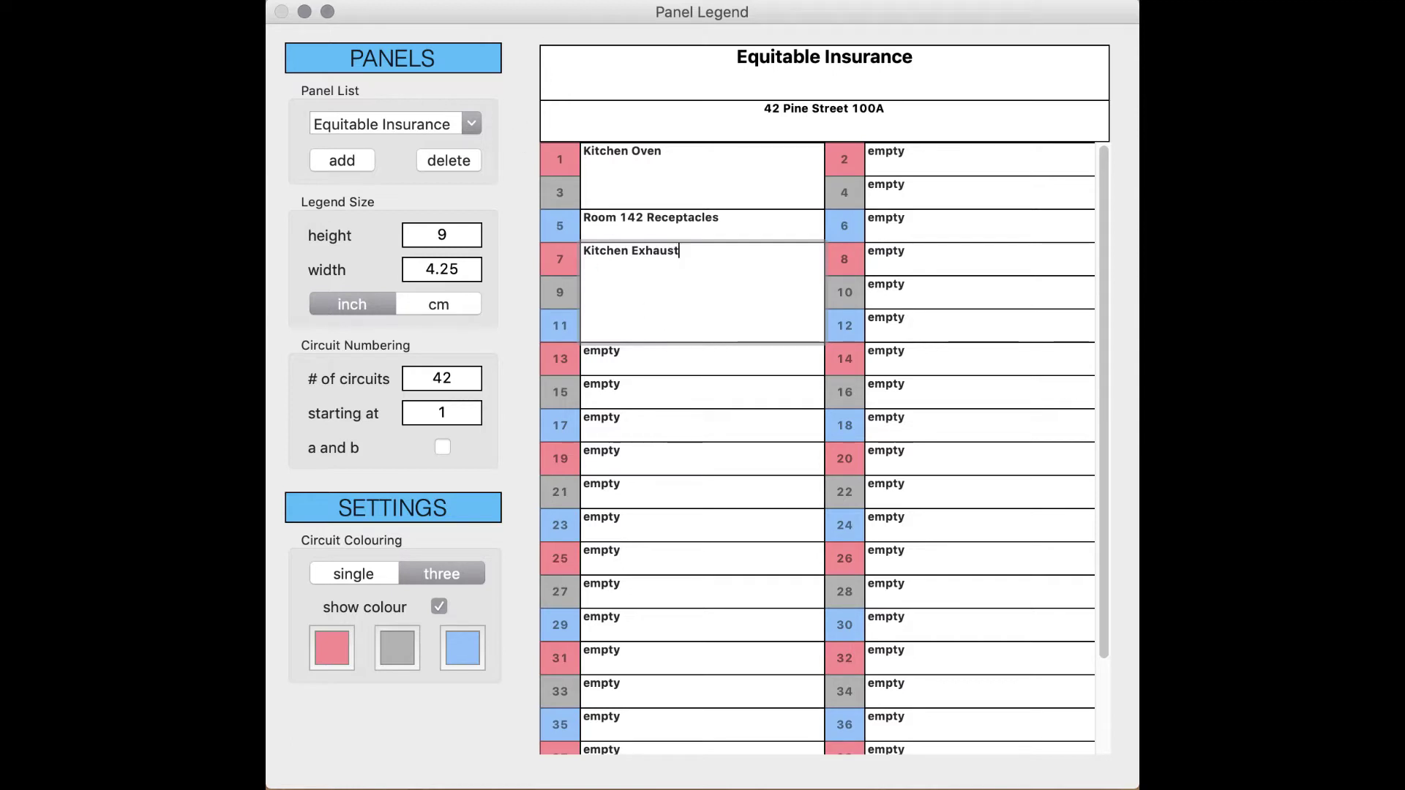
{"action": "left_click_drag", "start_coordinate": [688, 249], "coordinate": [579, 251]}
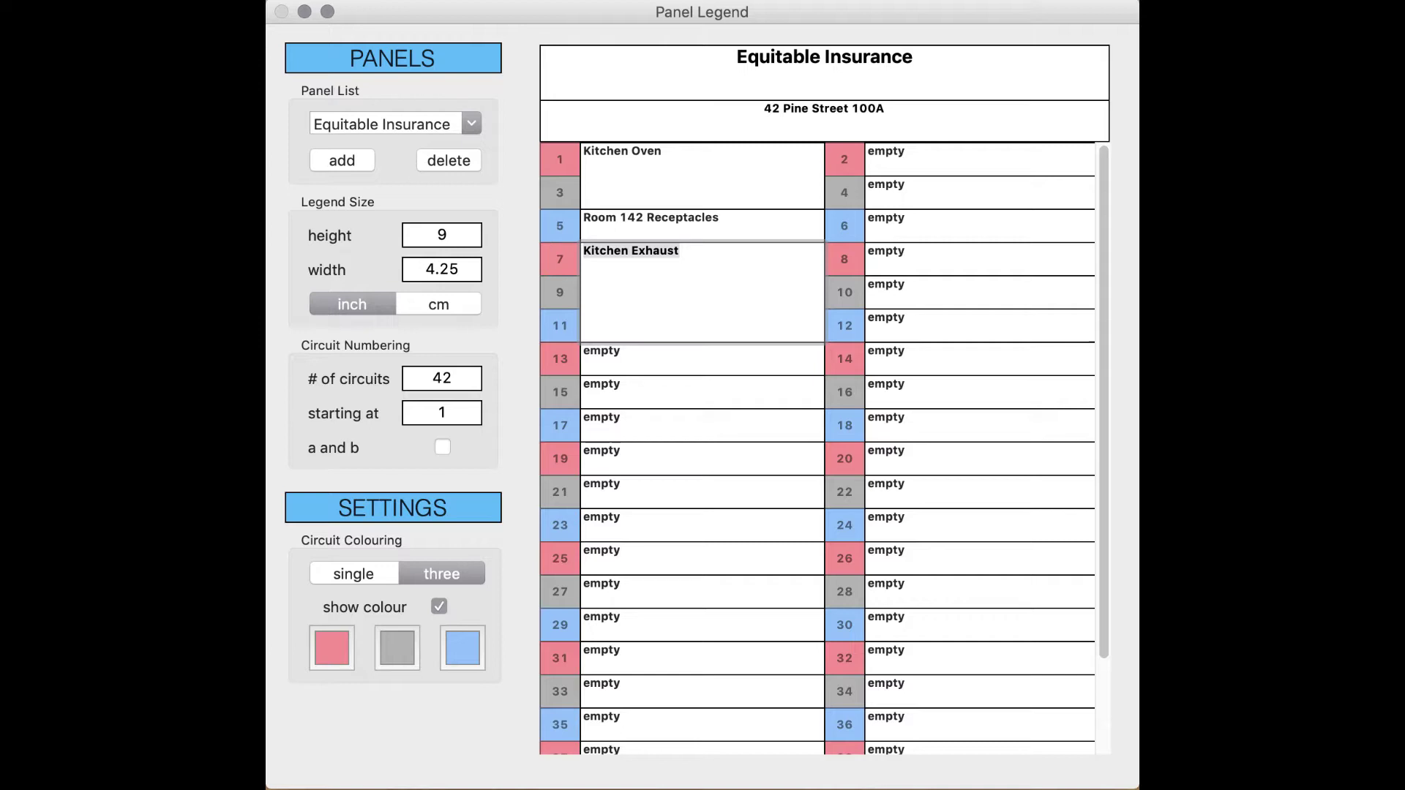
Step: Change the legend's circuit labels and header text to 14-point Arial
{"action": "key", "text": "super+t"}
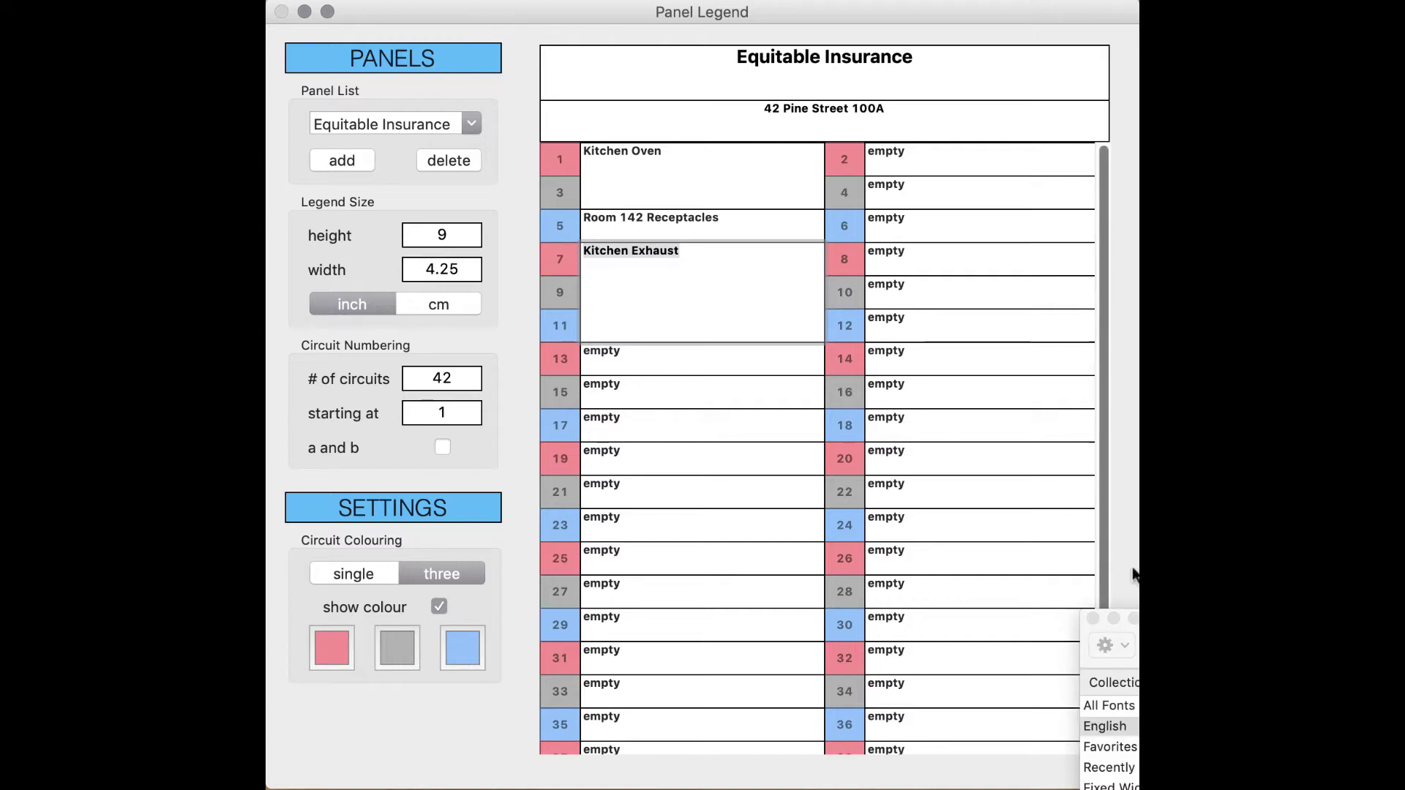
{"action": "left_click_drag", "start_coordinate": [1188, 618], "coordinate": [671, 284]}
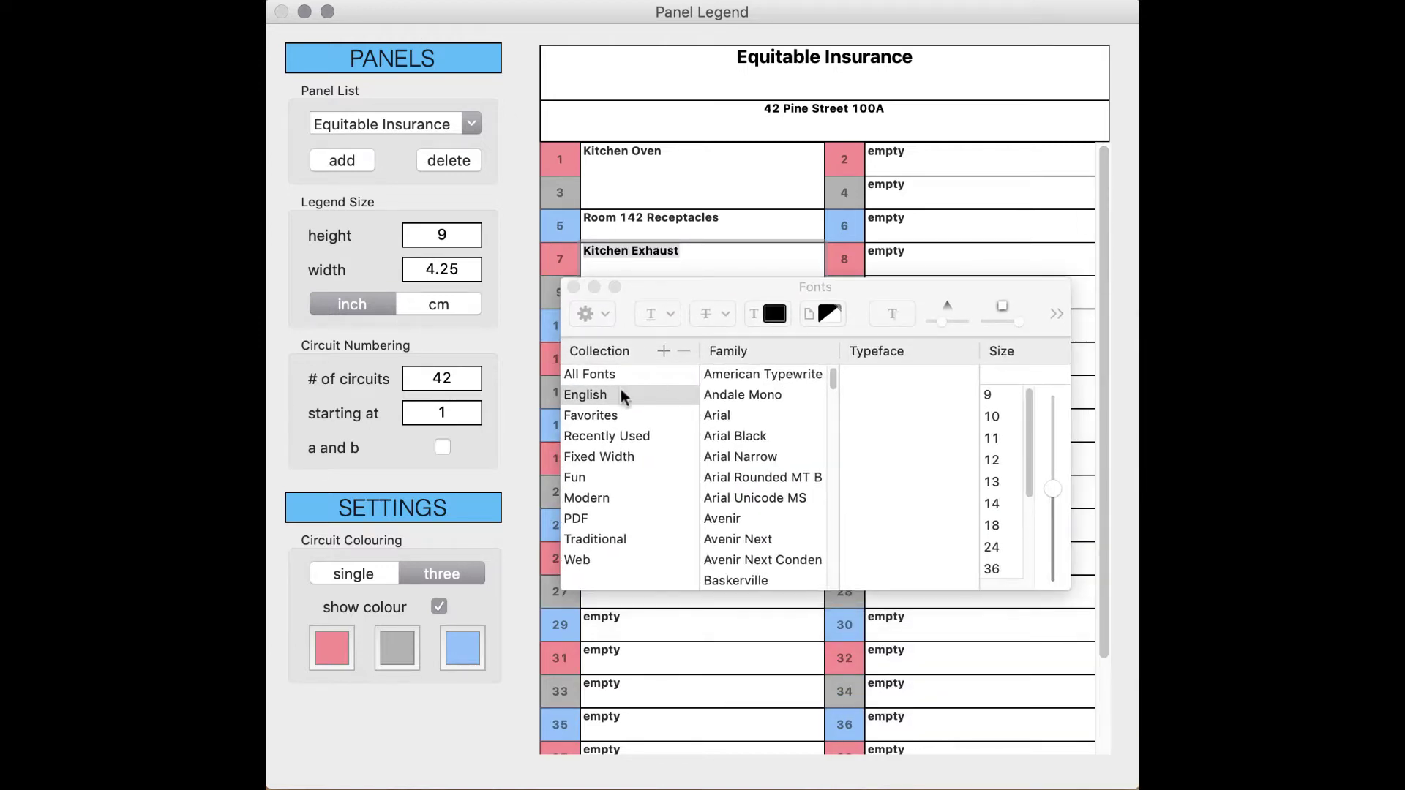
{"action": "left_click", "coordinate": [717, 414]}
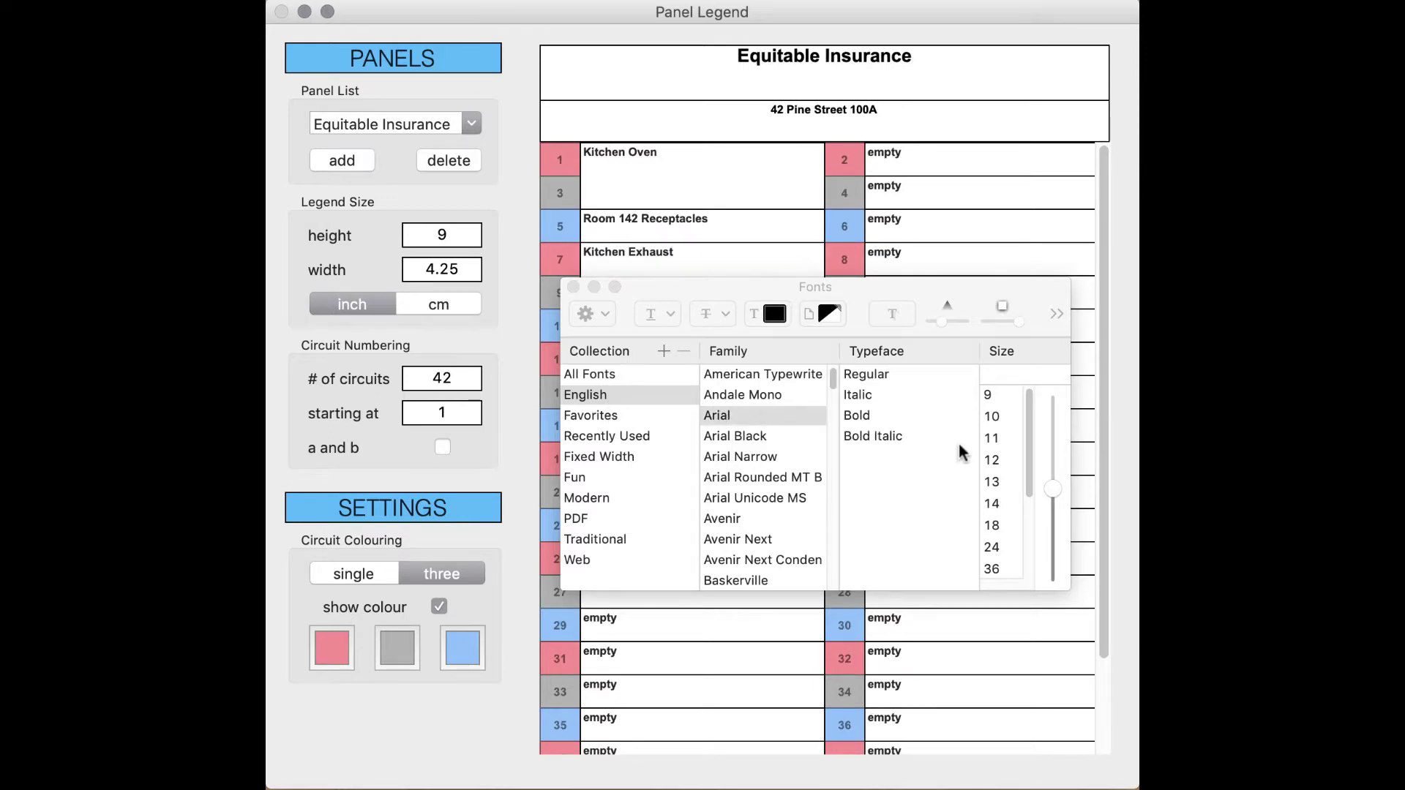
{"action": "left_click", "coordinate": [992, 415]}
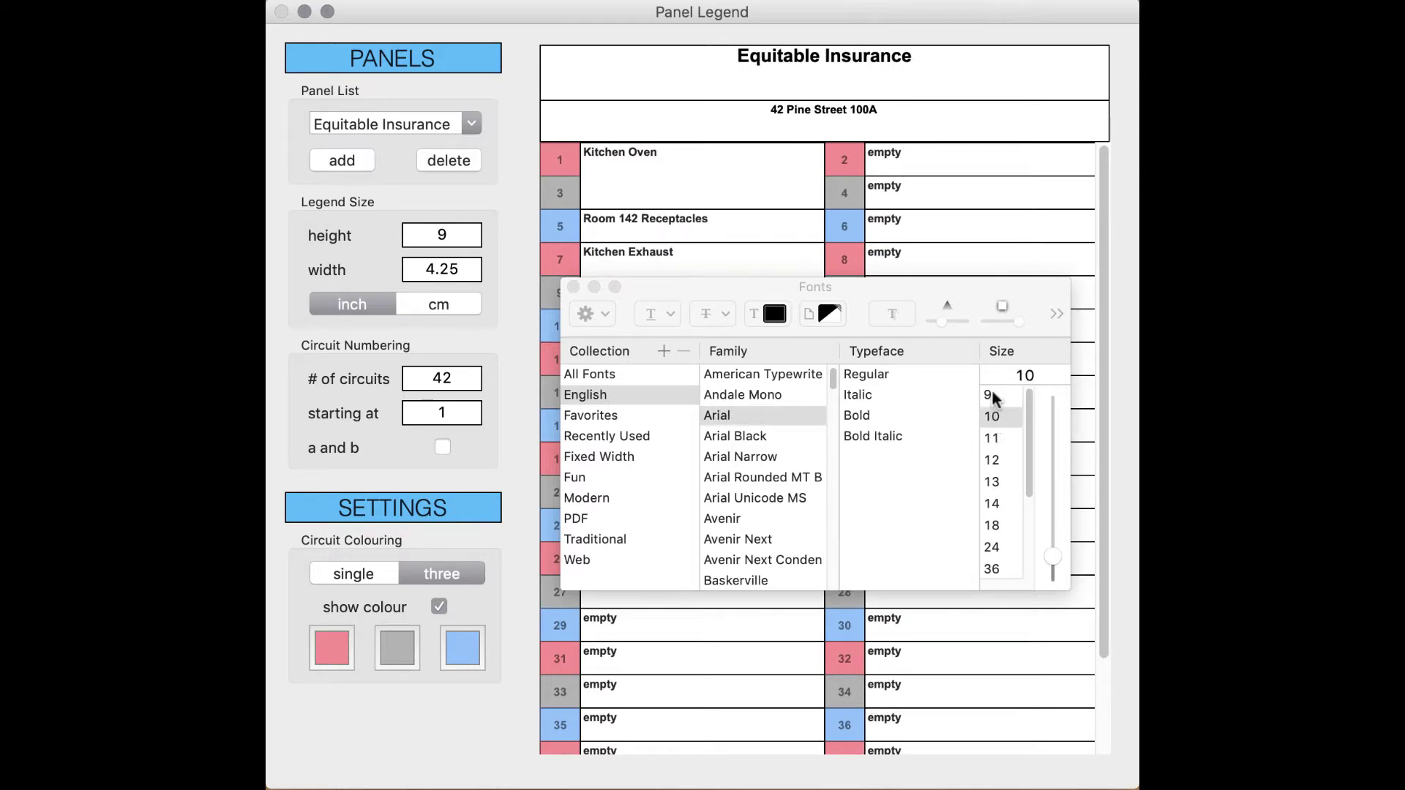
{"action": "left_click", "coordinate": [989, 394]}
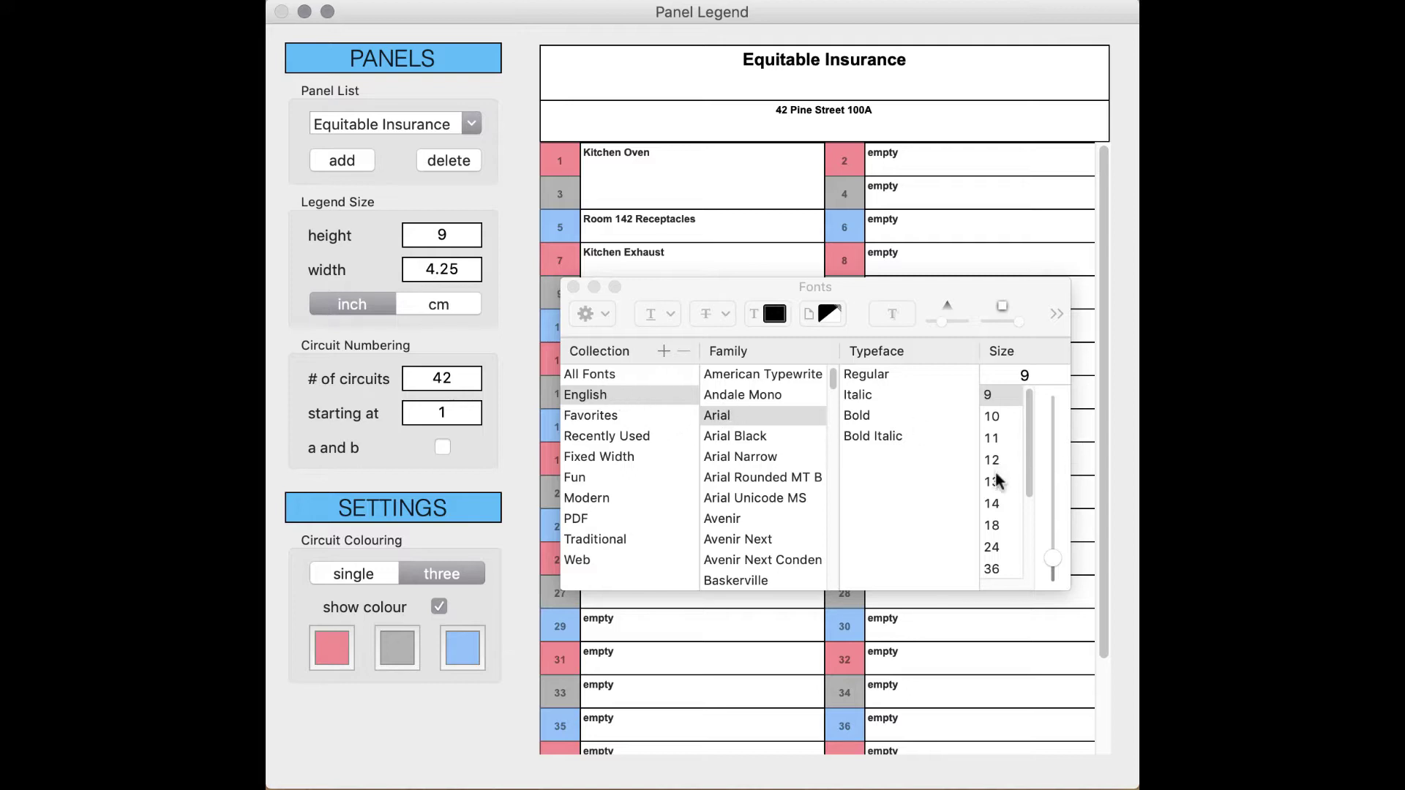
{"action": "left_click", "coordinate": [993, 503]}
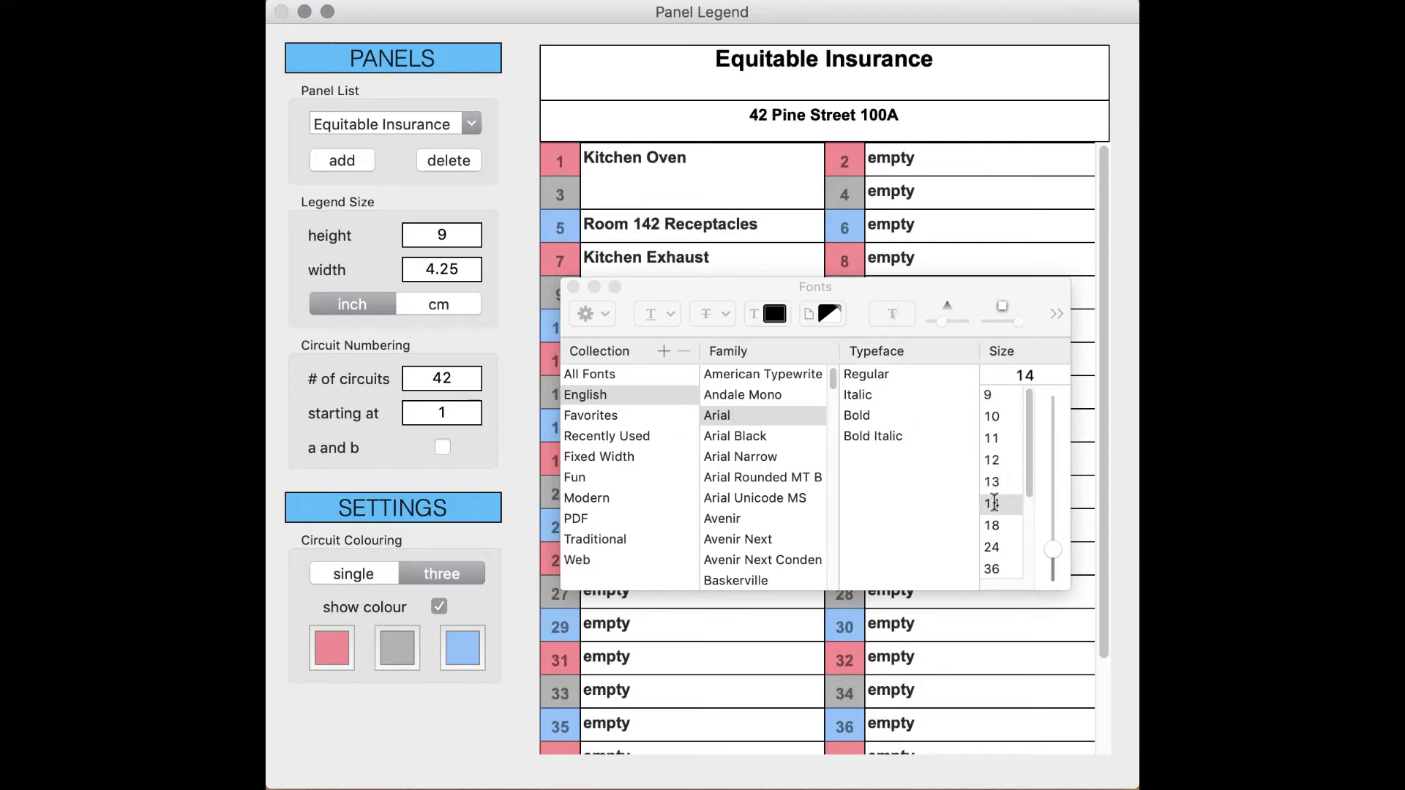
{"action": "left_click", "coordinate": [572, 287]}
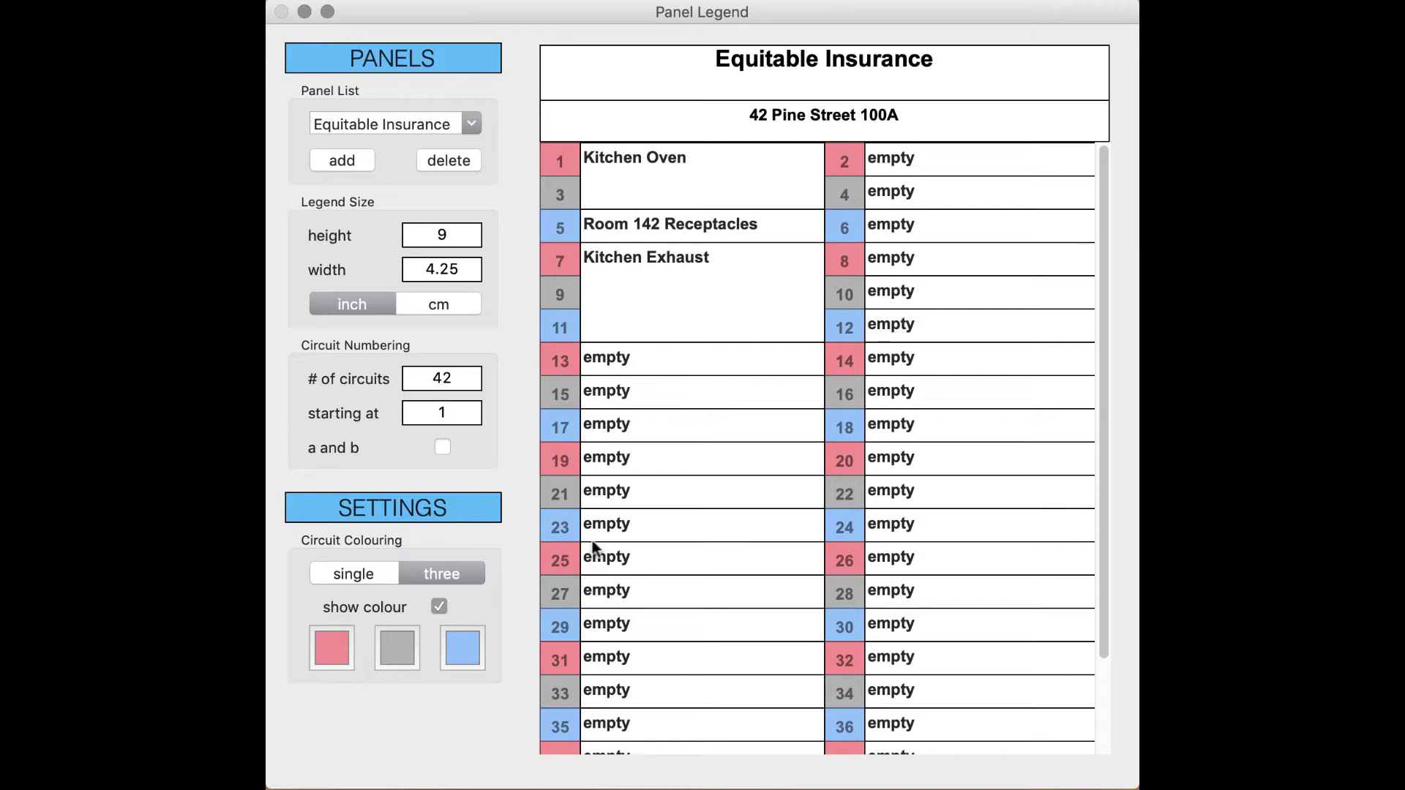
{"action": "scroll", "coordinate": [593, 547], "scroll_direction": "down", "scroll_amount": 5}
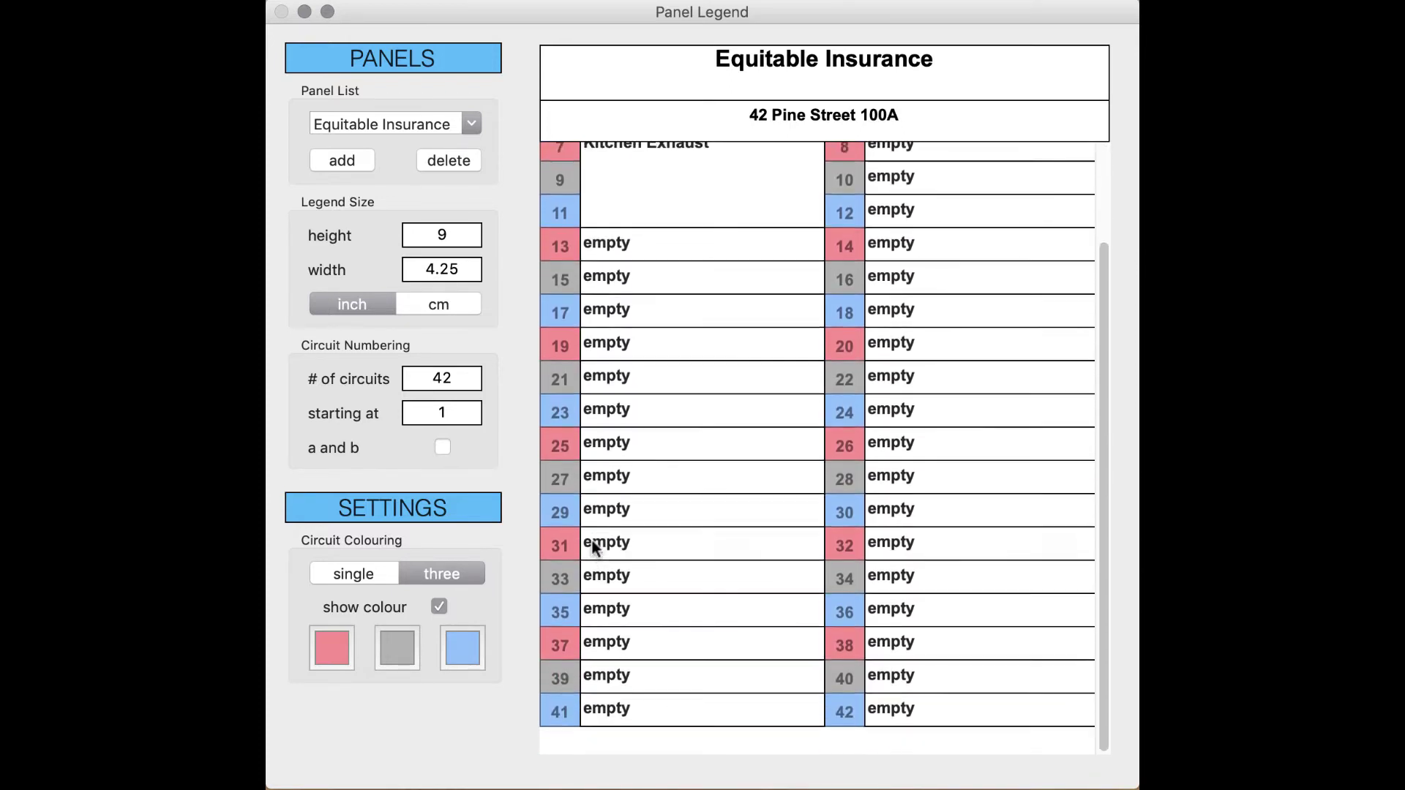
{"action": "scroll", "coordinate": [593, 540], "scroll_direction": "up", "scroll_amount": 5}
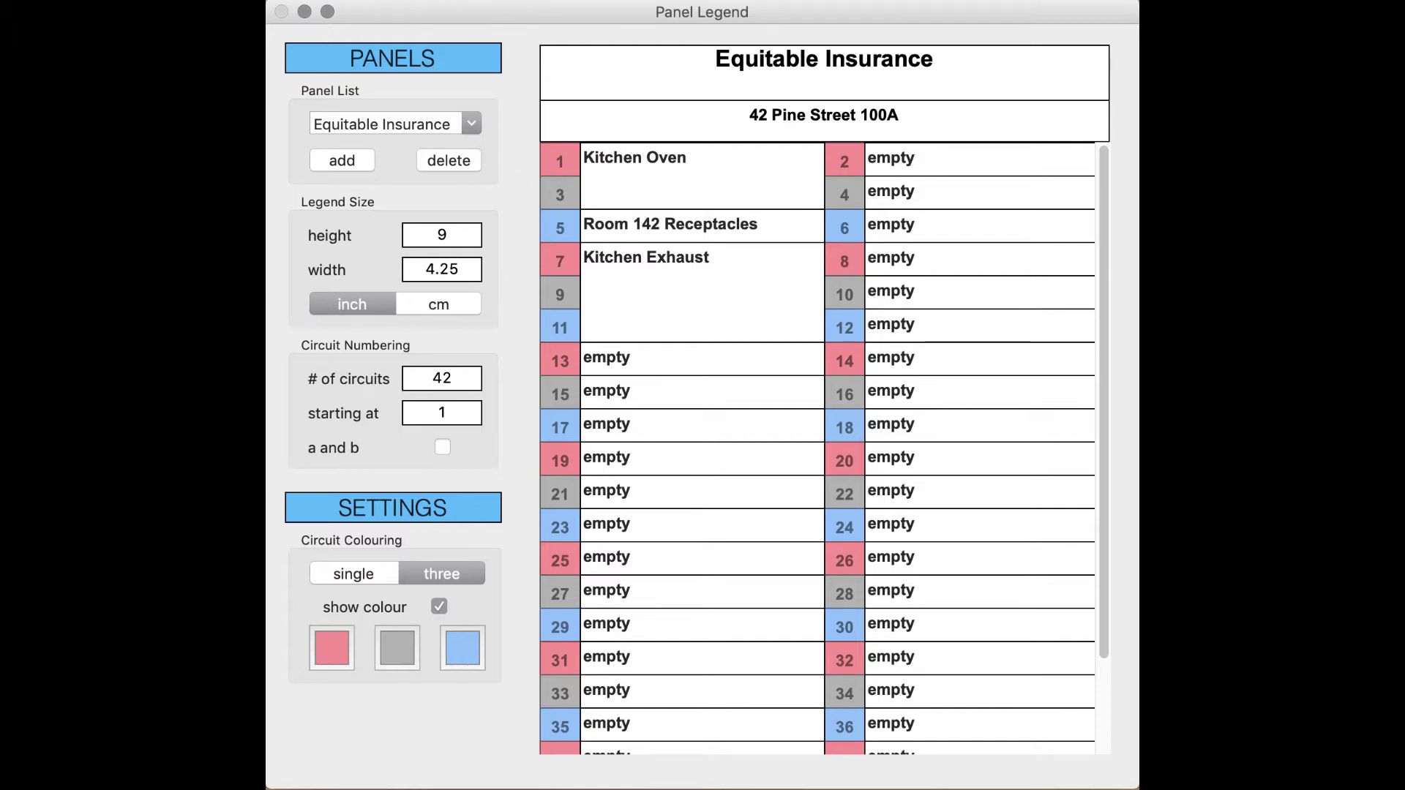
Step: Keep print margins at 0 and scale at 100%, and continue to the system print dialog
{"action": "key", "text": "super+p"}
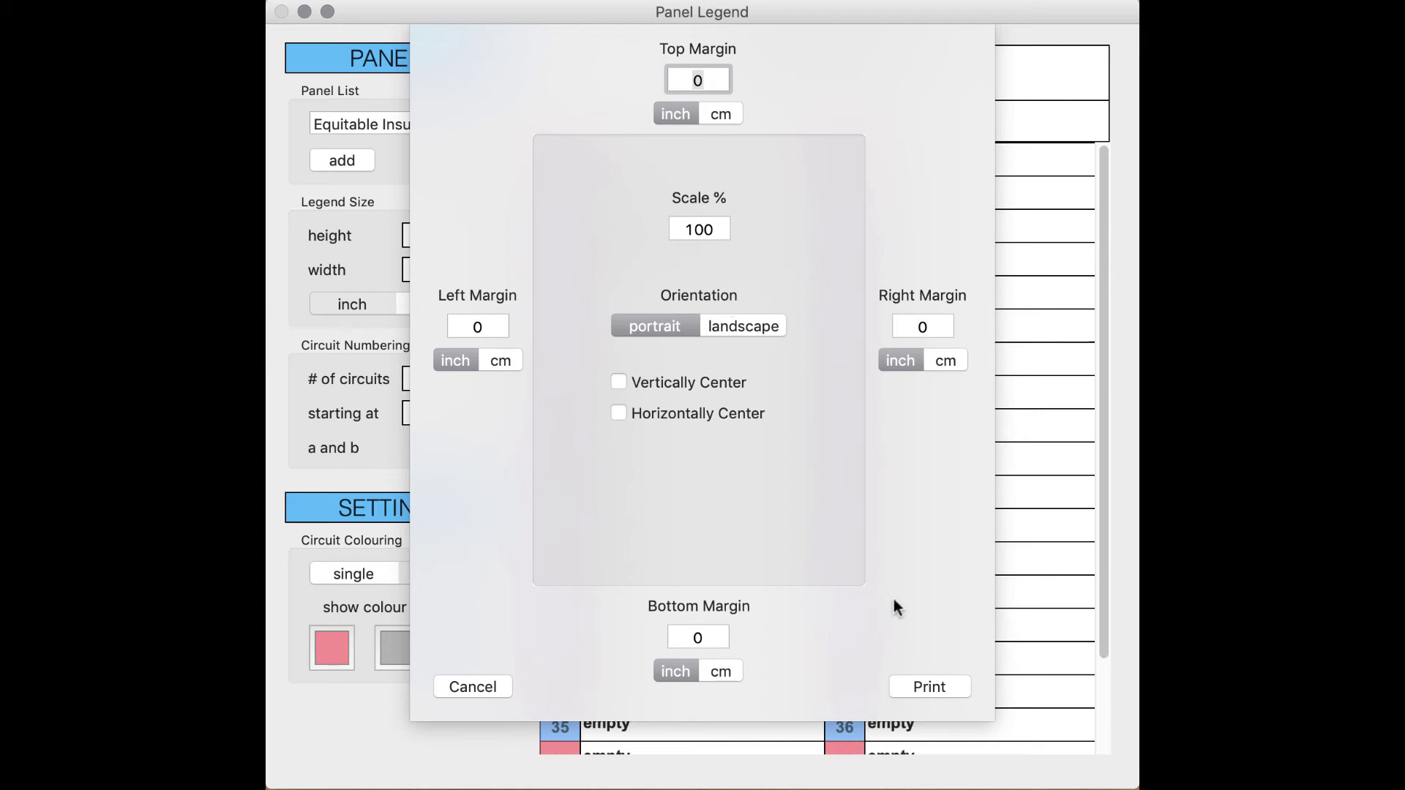
{"action": "left_click", "coordinate": [912, 681]}
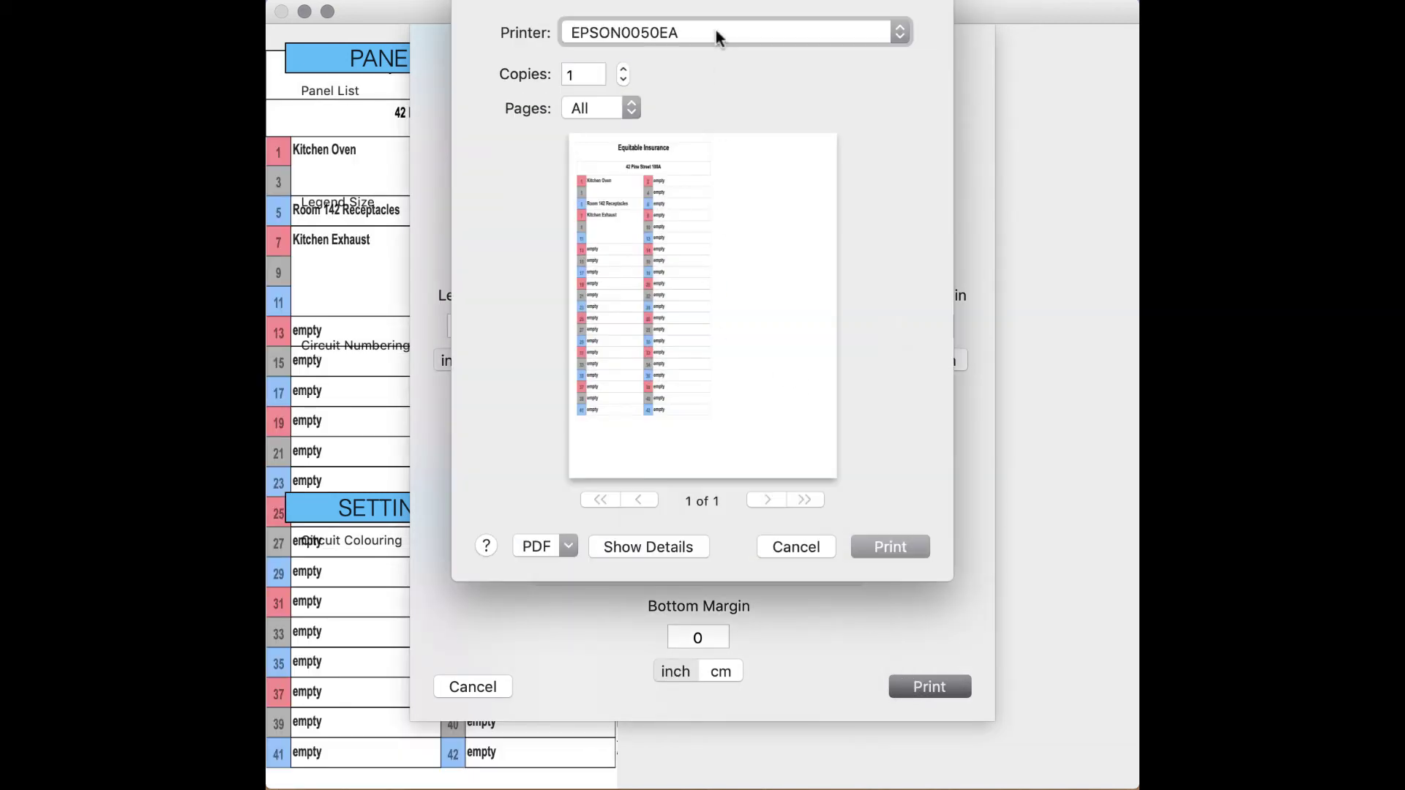
{"action": "left_click_drag", "start_coordinate": [713, 29], "coordinate": [719, 87]}
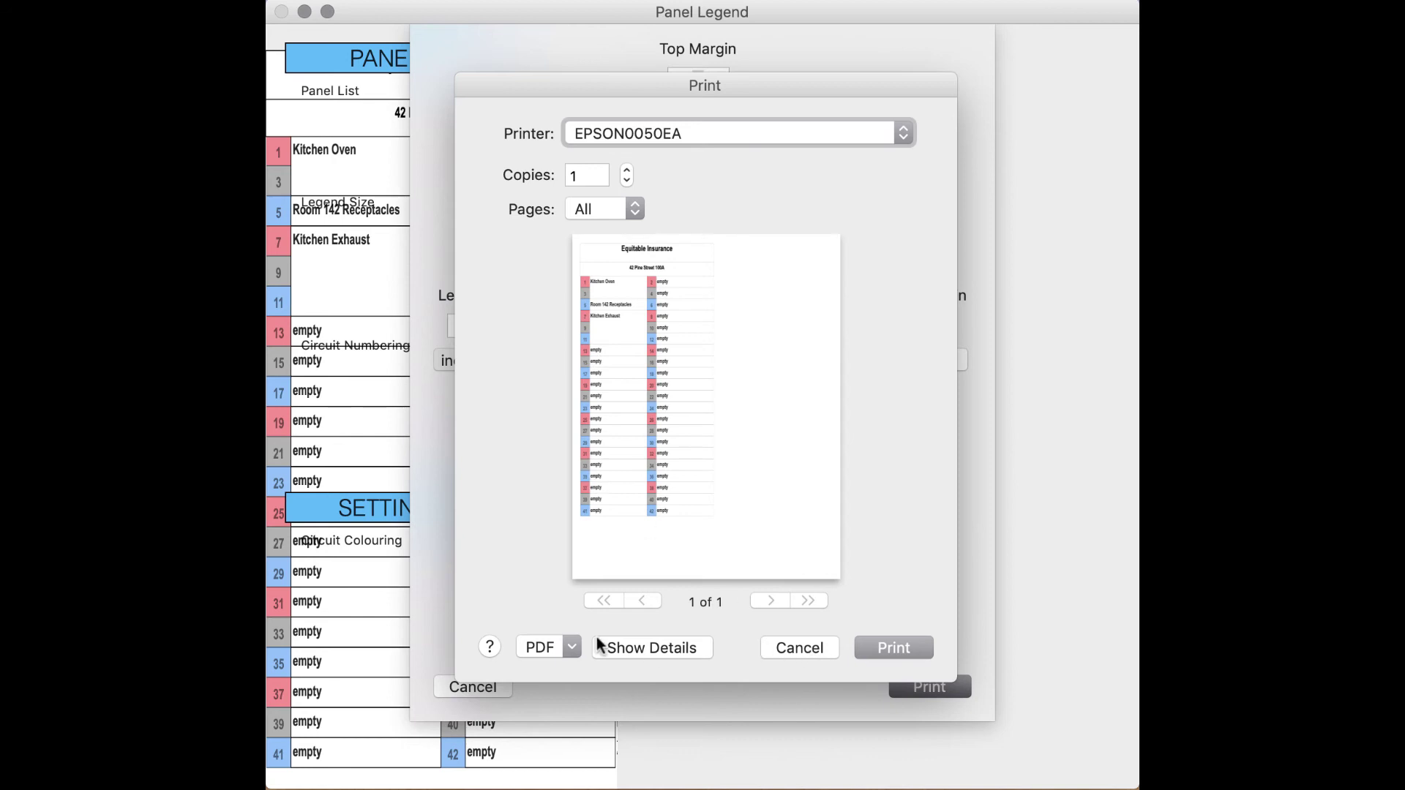
{"action": "left_click", "coordinate": [571, 647]}
{"action": "left_click", "coordinate": [644, 649]}
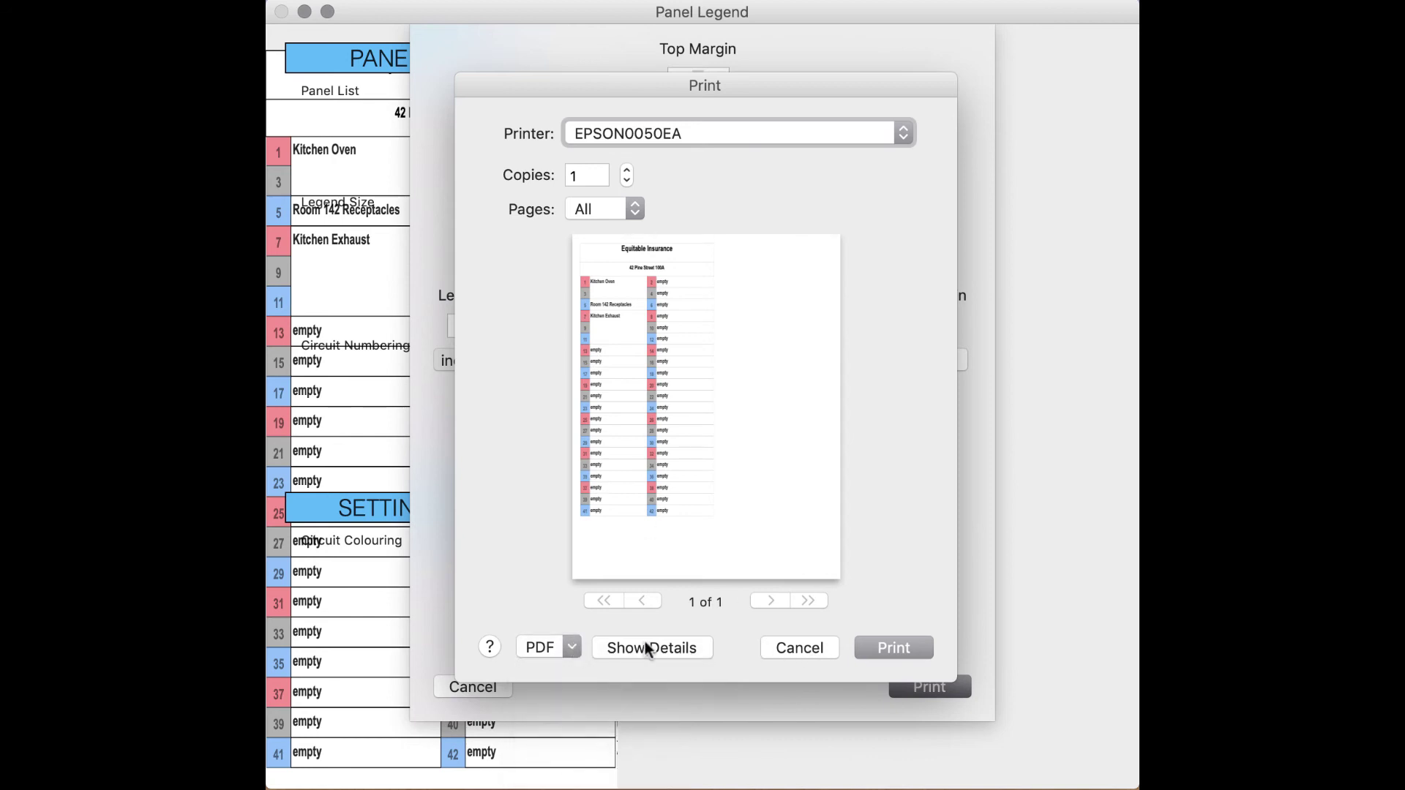
Step: Cancel printing so the print dialog and settings sheet close
{"action": "left_click", "coordinate": [797, 648]}
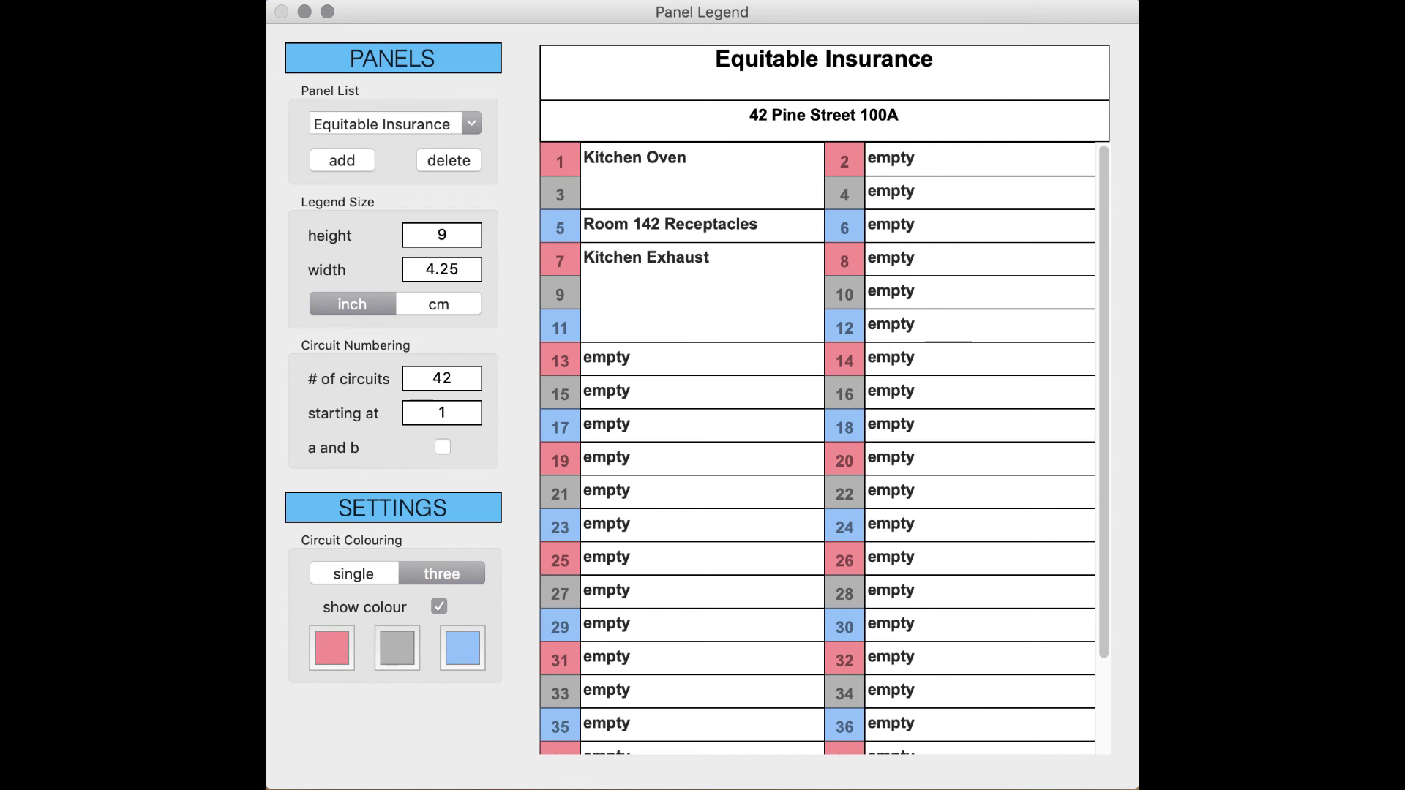